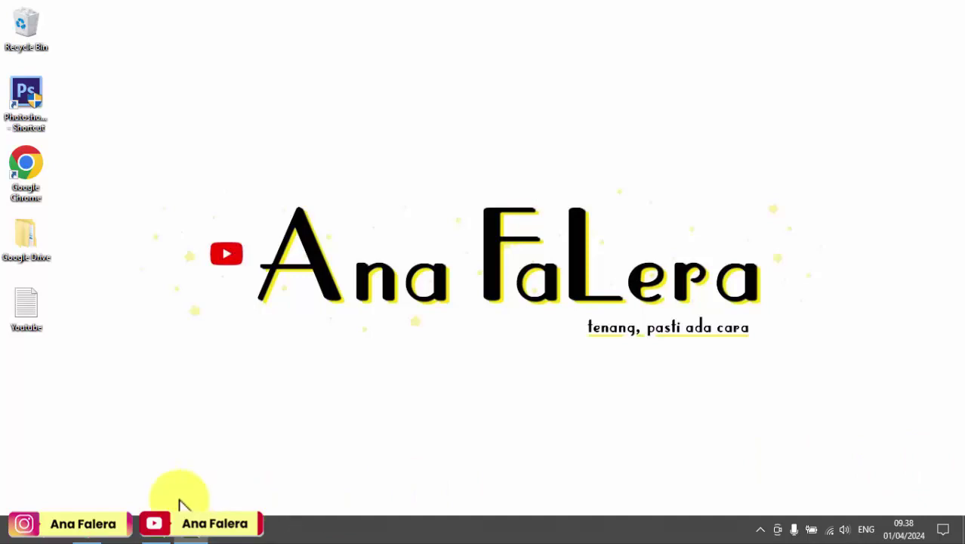
Step: Google 'powerpoint dengan ai' in Chrome and scroll down to the Slidesgo AI presentation maker result
click(87, 529)
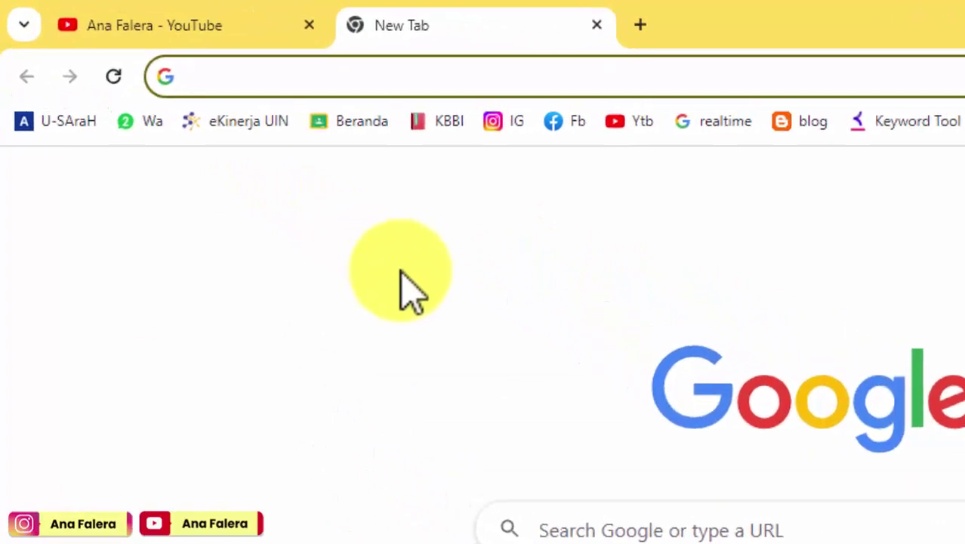
text(powerpoin)
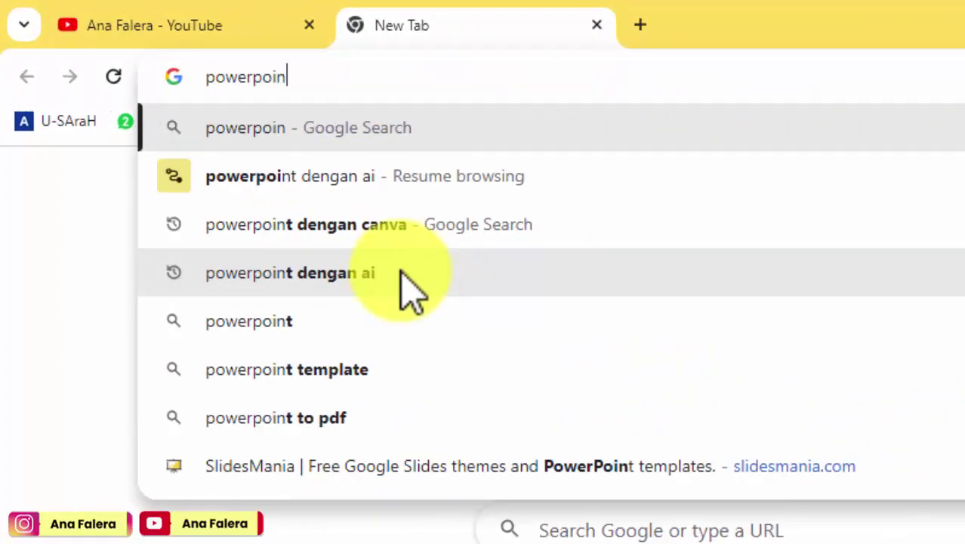
text(t dengan ai)
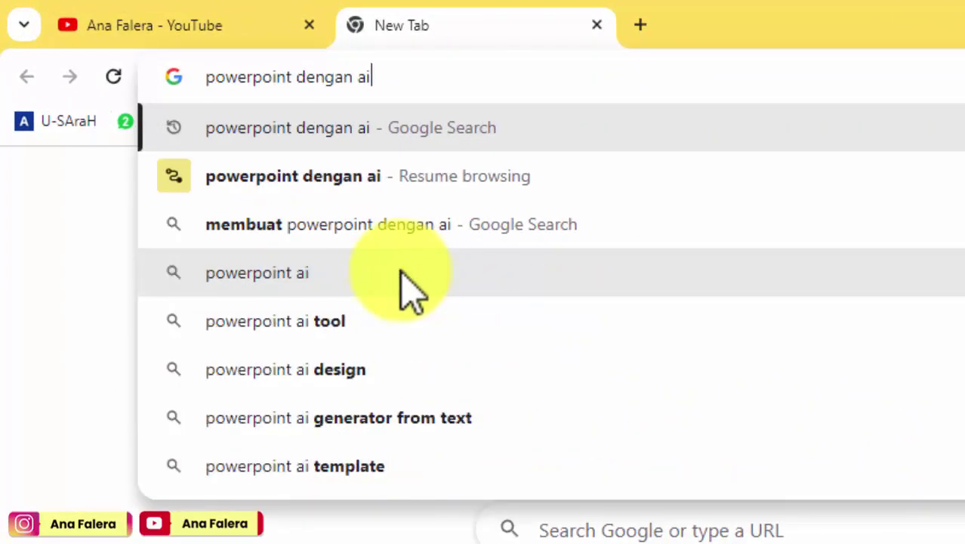
key(Return)
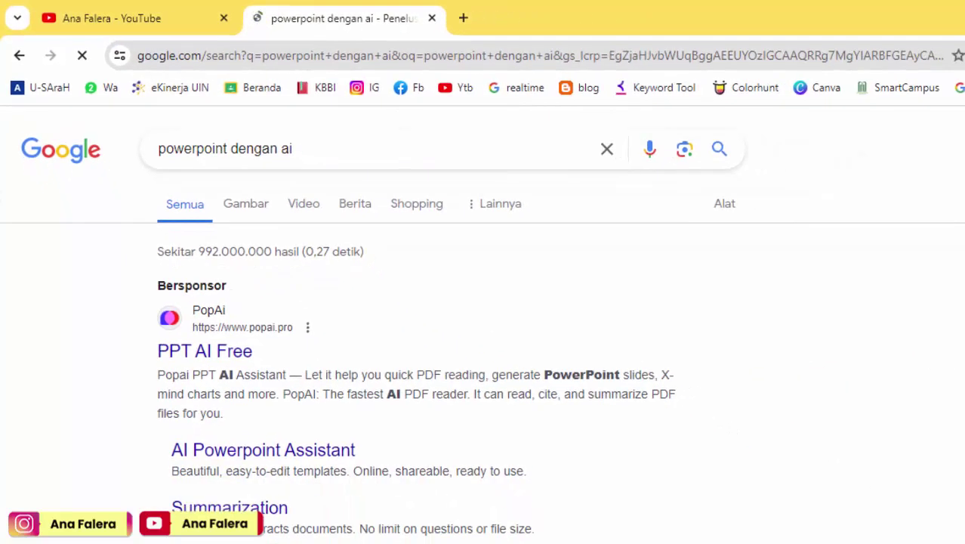
scroll(483, 340, down, 2)
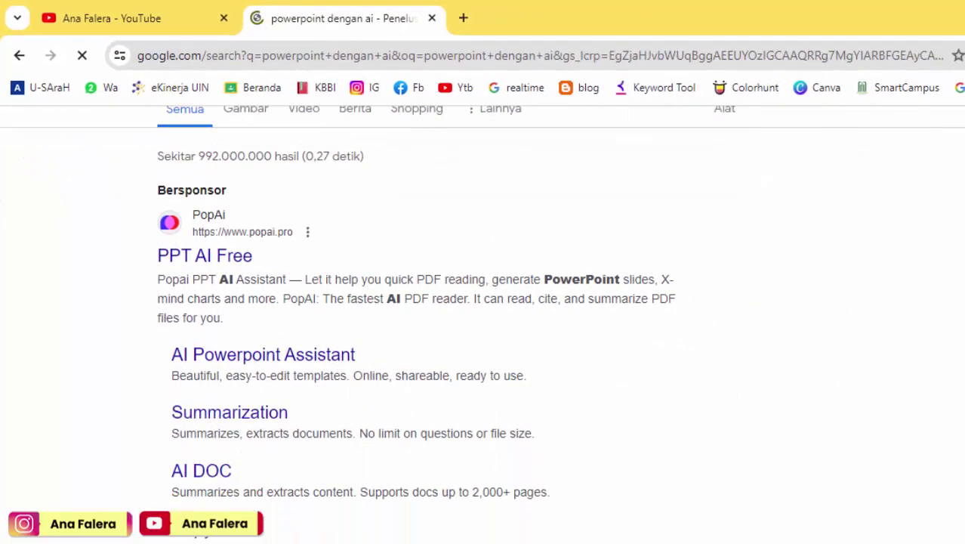
scroll(483, 340, down, 2)
scroll(484, 340, down, 3)
scroll(483, 340, down, 2)
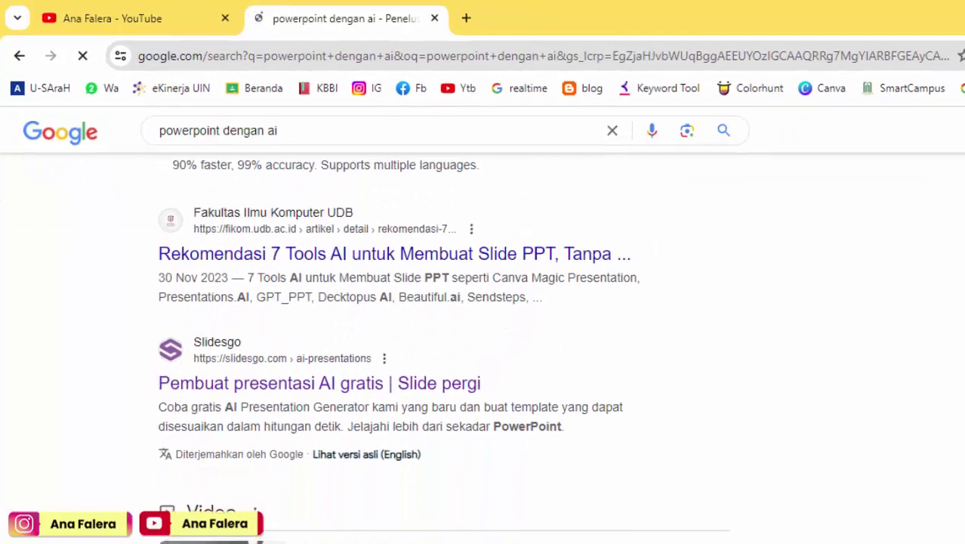
scroll(489, 258, down, 1)
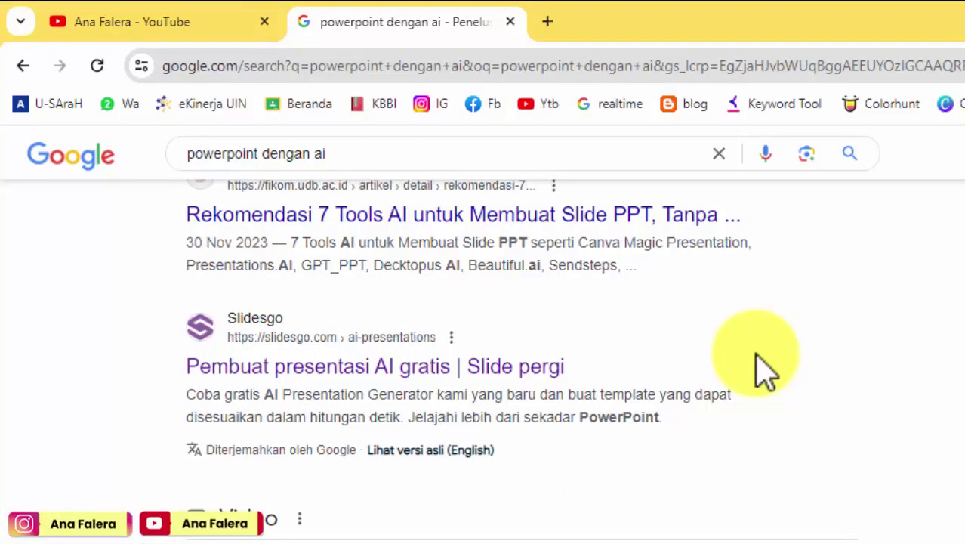
Step: Open the Slidesgo result, show it in Indonesian, and save Pendidikan (Education) as the interest
click(382, 381)
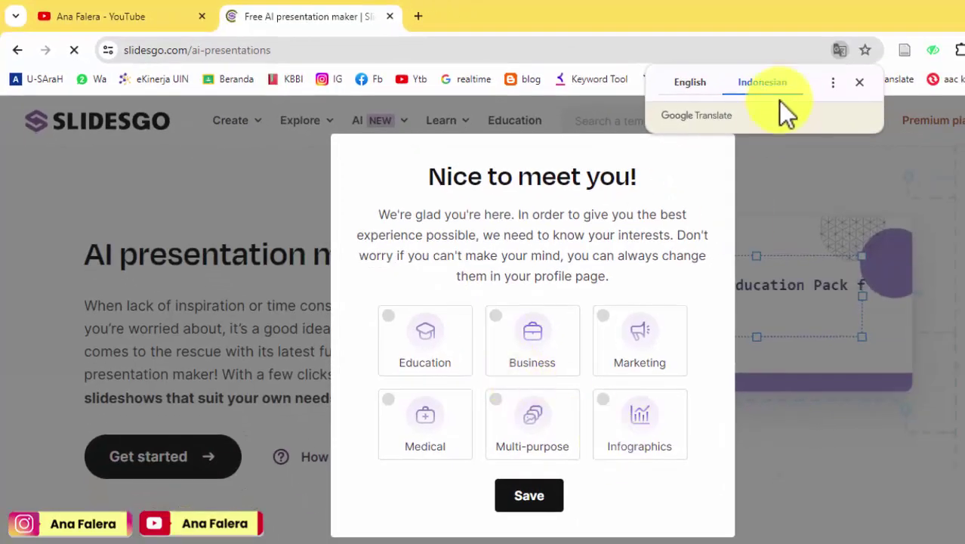
click(857, 83)
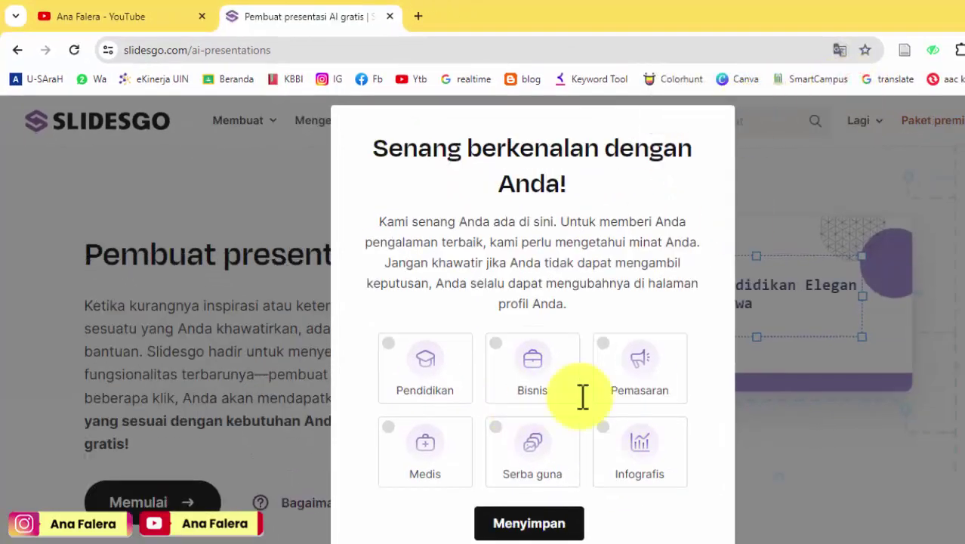
click(427, 397)
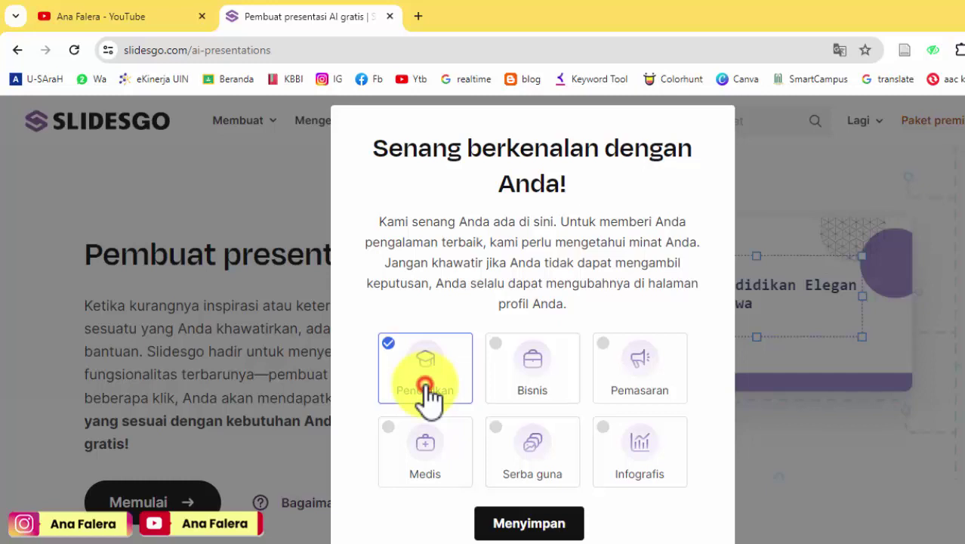
click(521, 532)
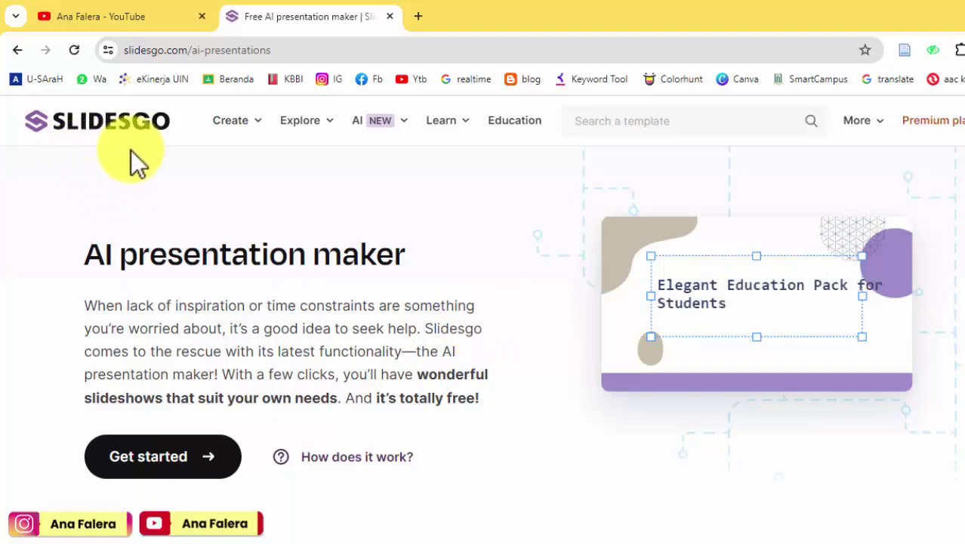
Step: Start a new AI presentation at reduced zoom with the topic 'Pendidikan anak berkebutuhan khusus'
click(201, 476)
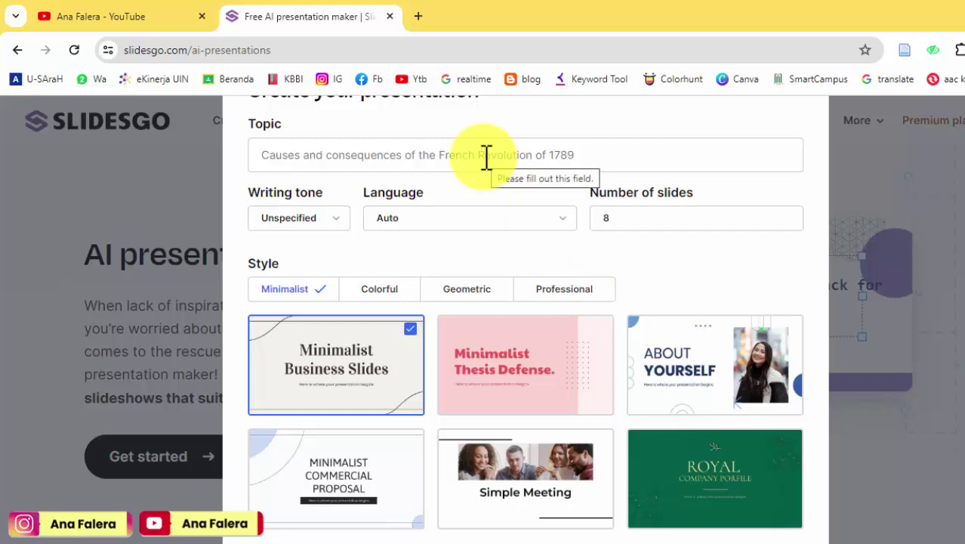
key(ctrl+minus)
key(ctrl+minus)
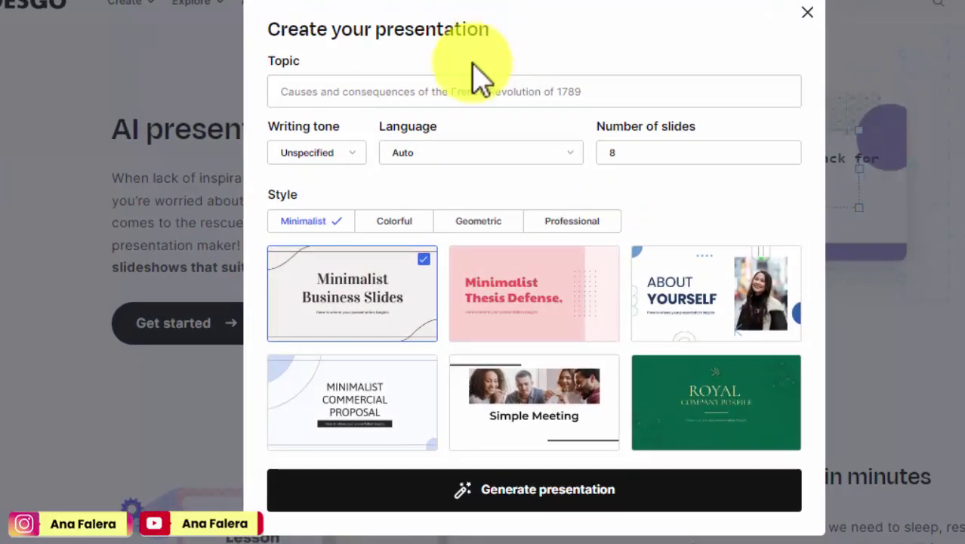
click(415, 92)
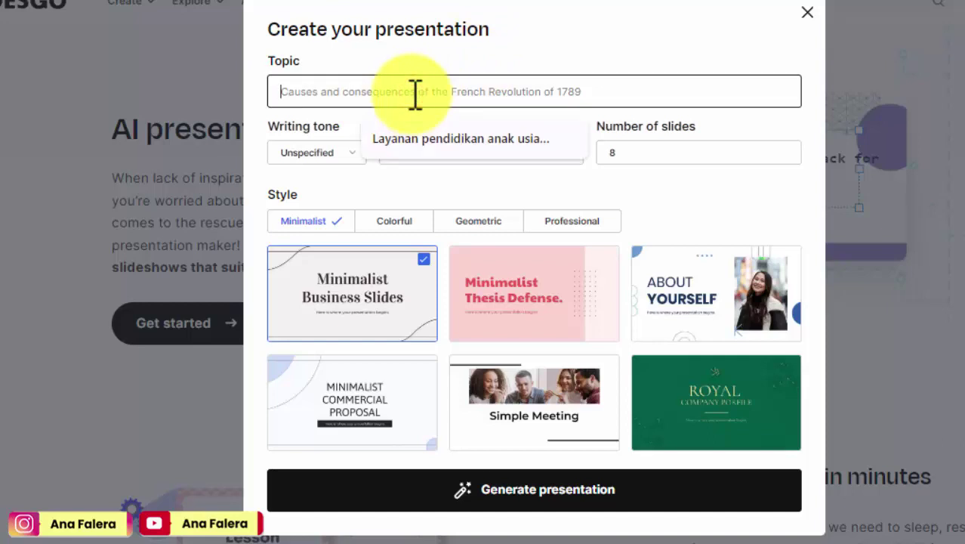
text(Pendidikan)
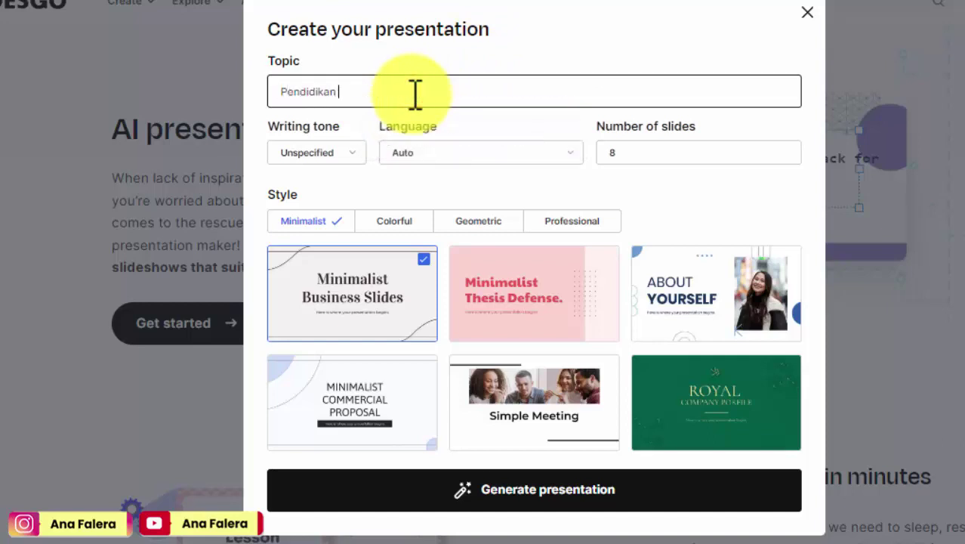
text( anak berkebutuhan khusus)
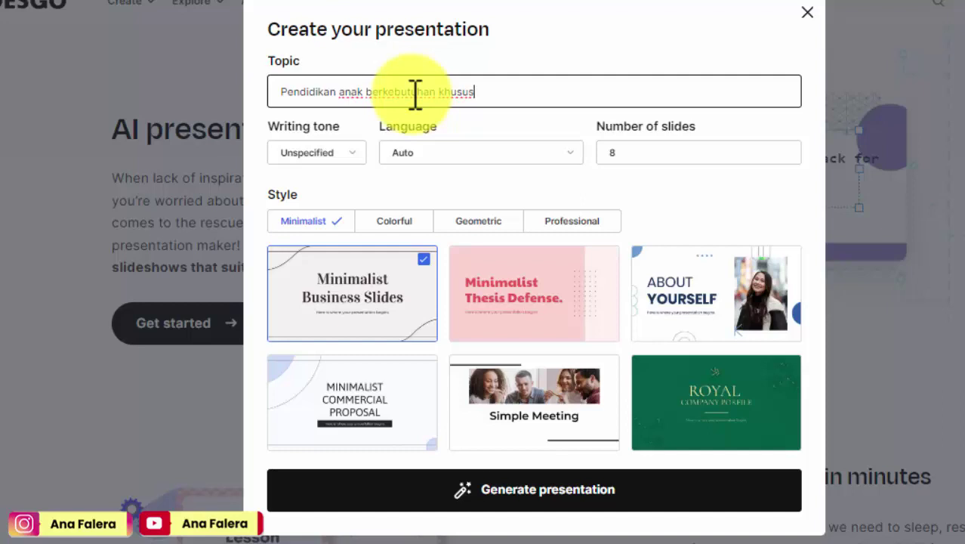
click(342, 156)
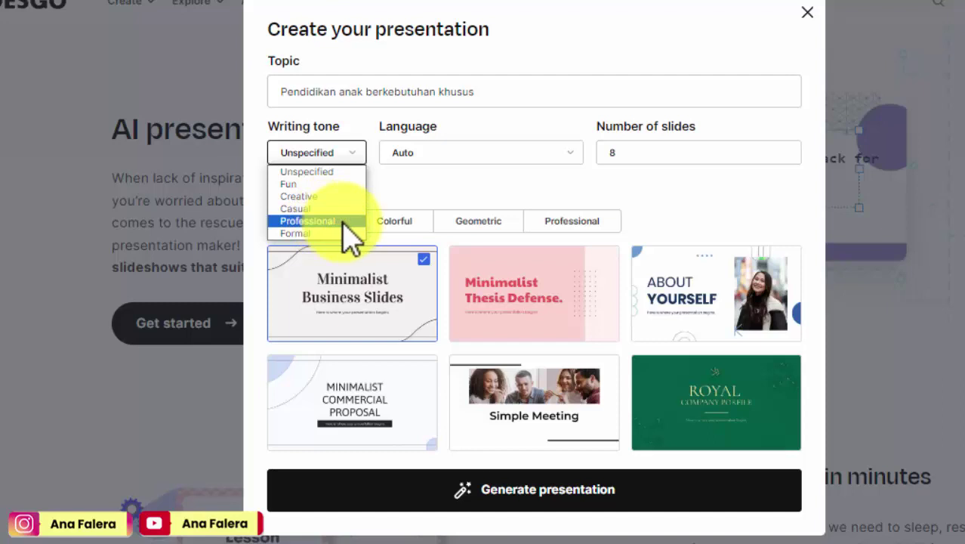
Step: Set the writing tone to Creative and keep the language on Auto
click(327, 195)
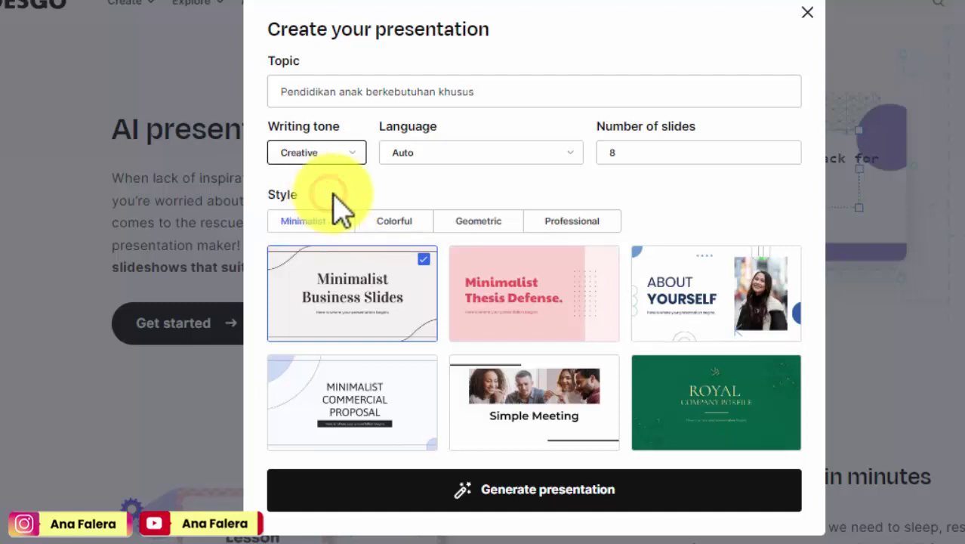
click(475, 152)
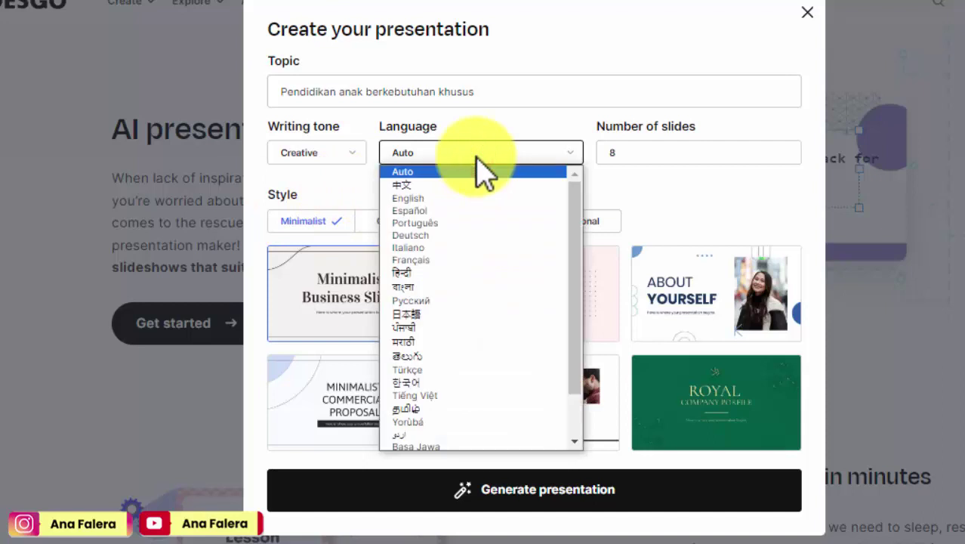
click(579, 211)
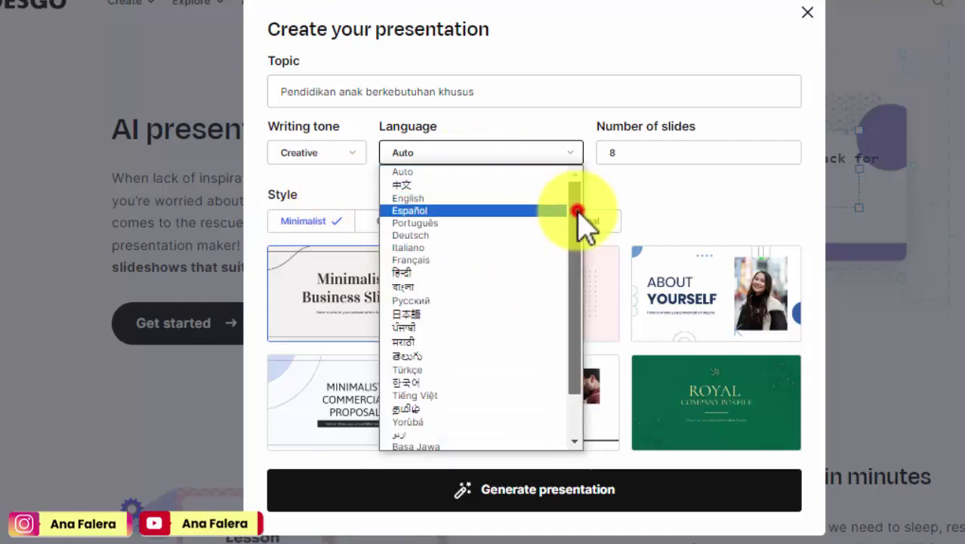
drag(579, 212, 591, 296)
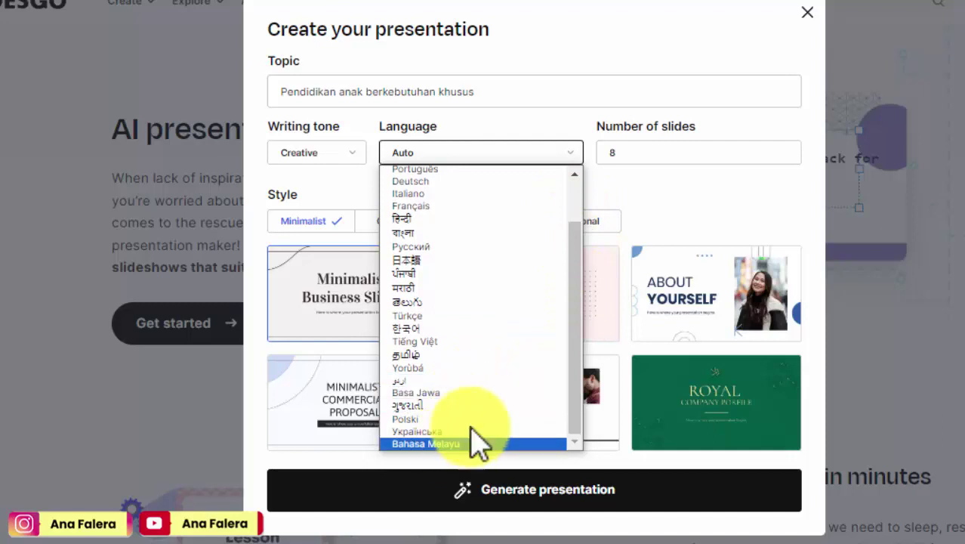
drag(578, 371, 565, 235)
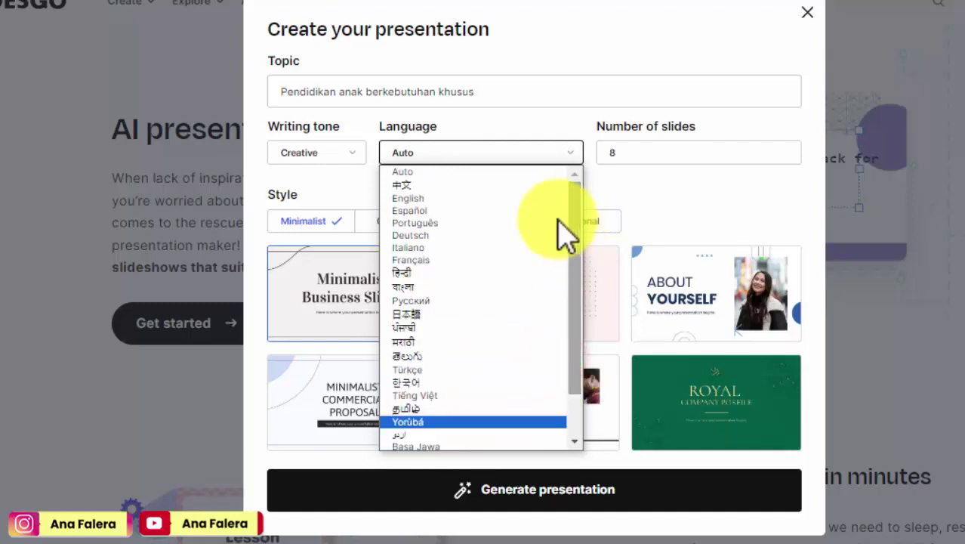
click(428, 173)
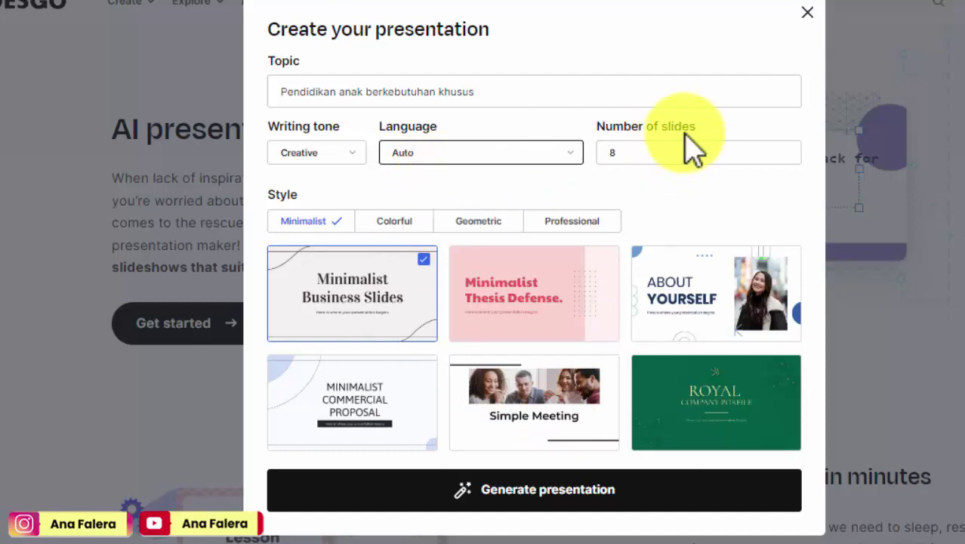
Step: Set 9 slides and pick the Colorful style with the Torn Paper template
click(635, 152)
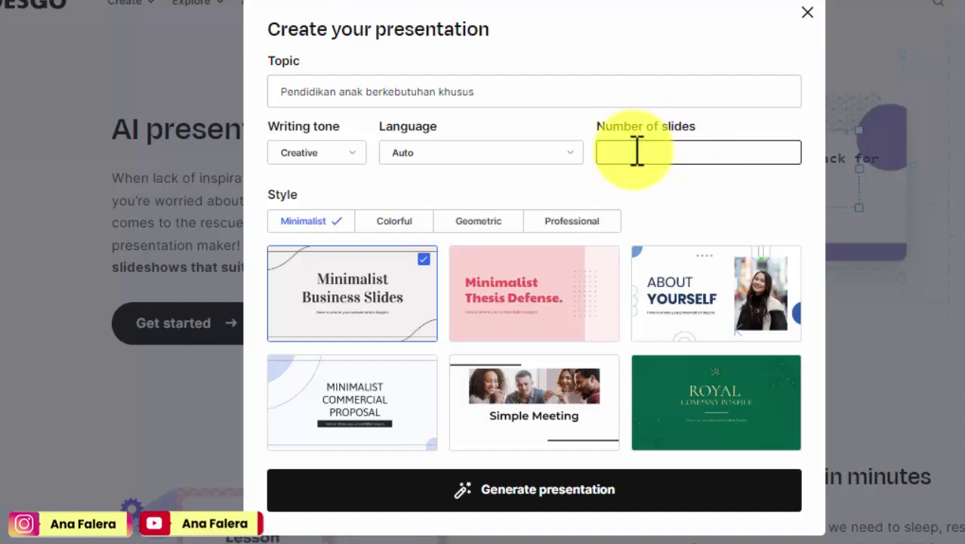
text(9)
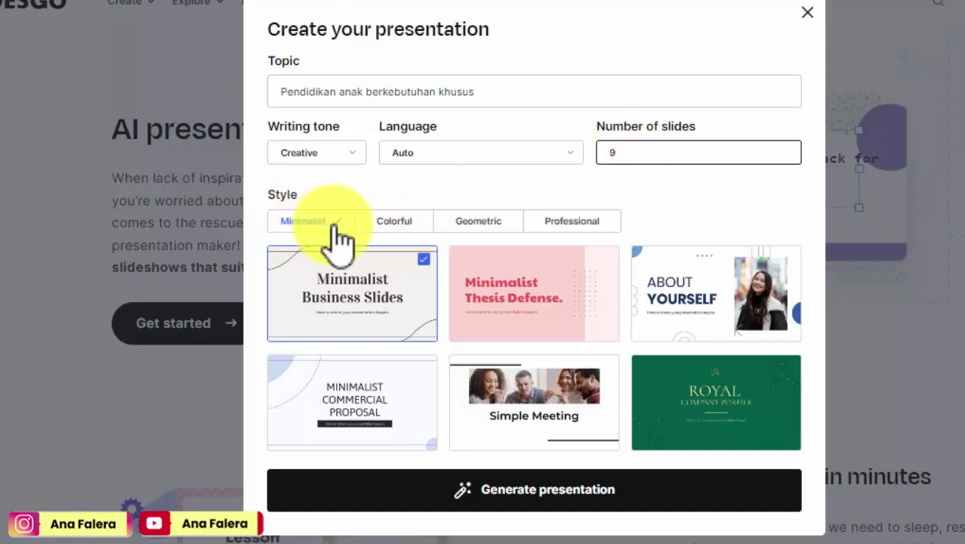
click(377, 219)
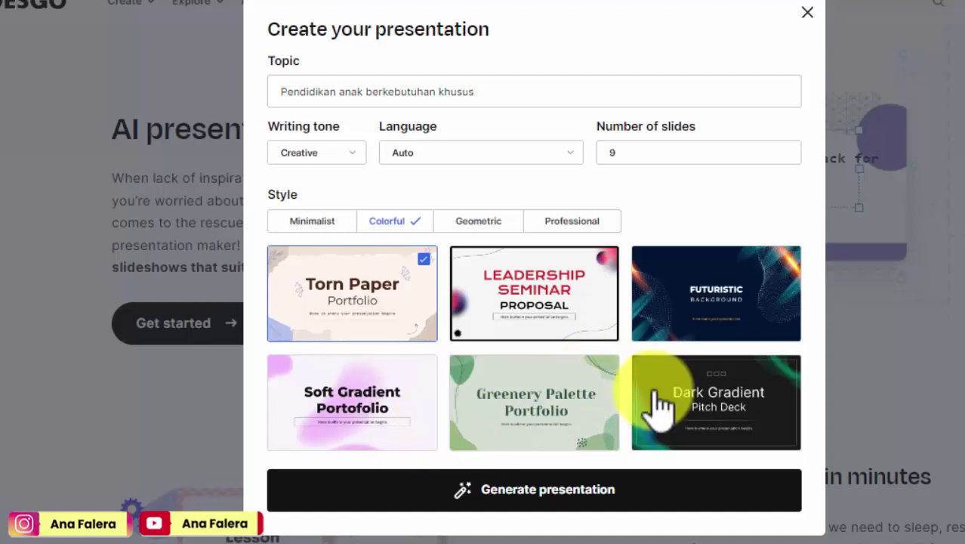
click(555, 222)
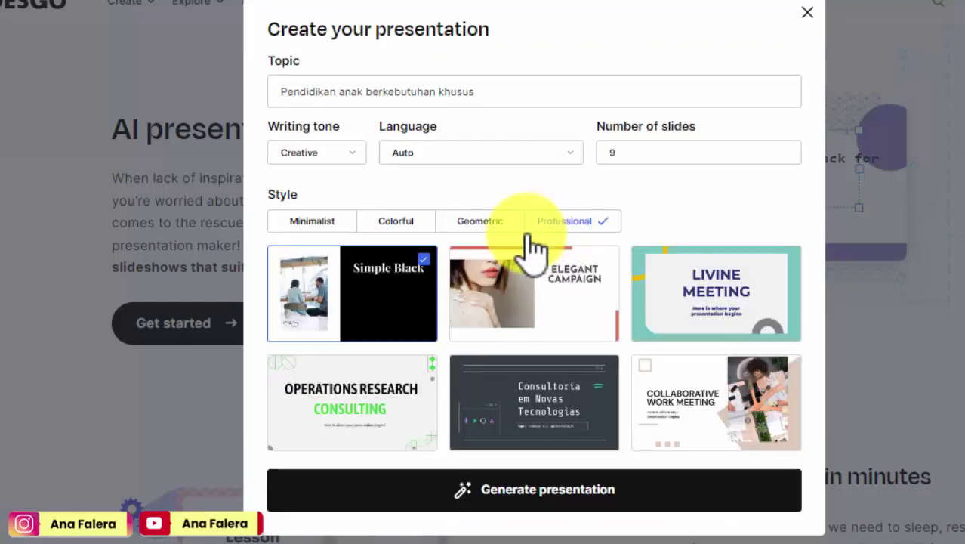
click(398, 222)
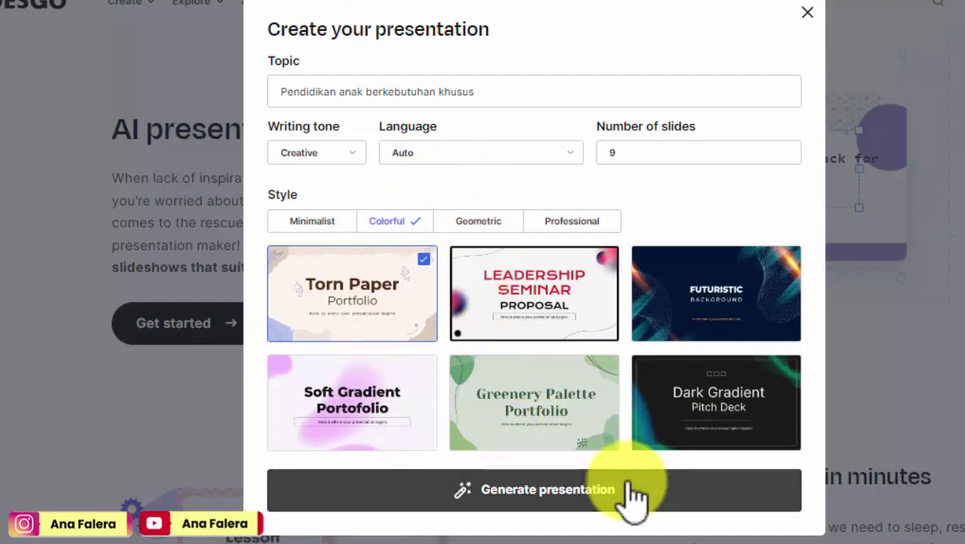
Step: Generate the 9-slide deck, review slides 2 through 6, and return to slide 2
click(666, 491)
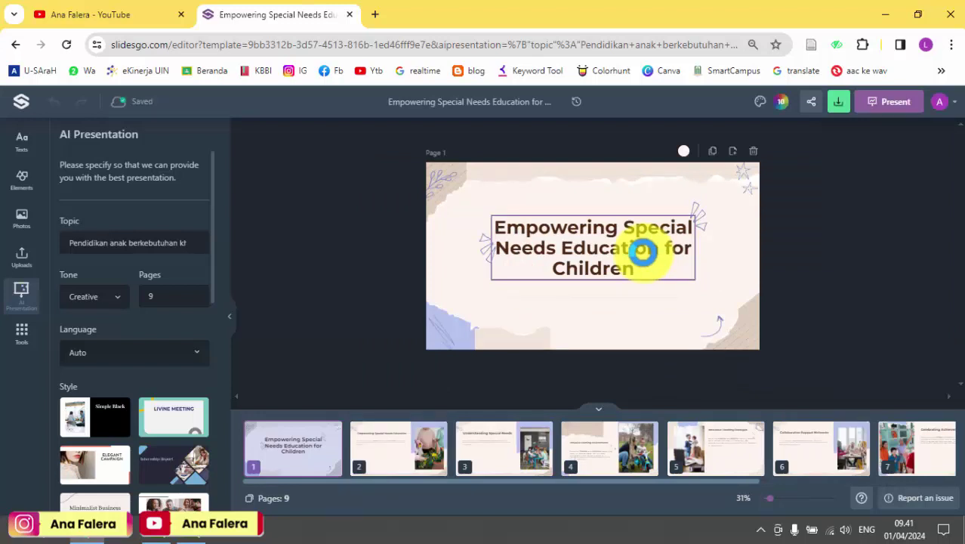
click(408, 451)
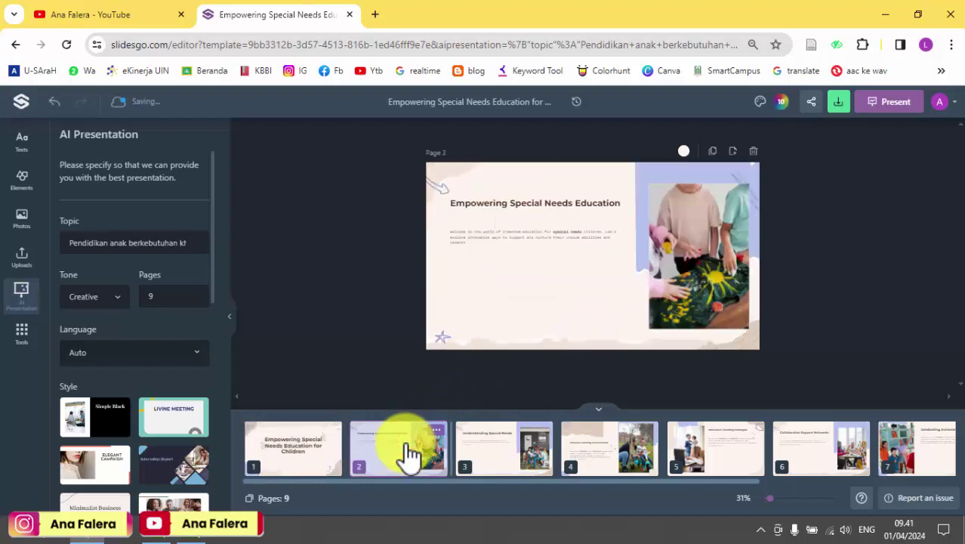
click(487, 457)
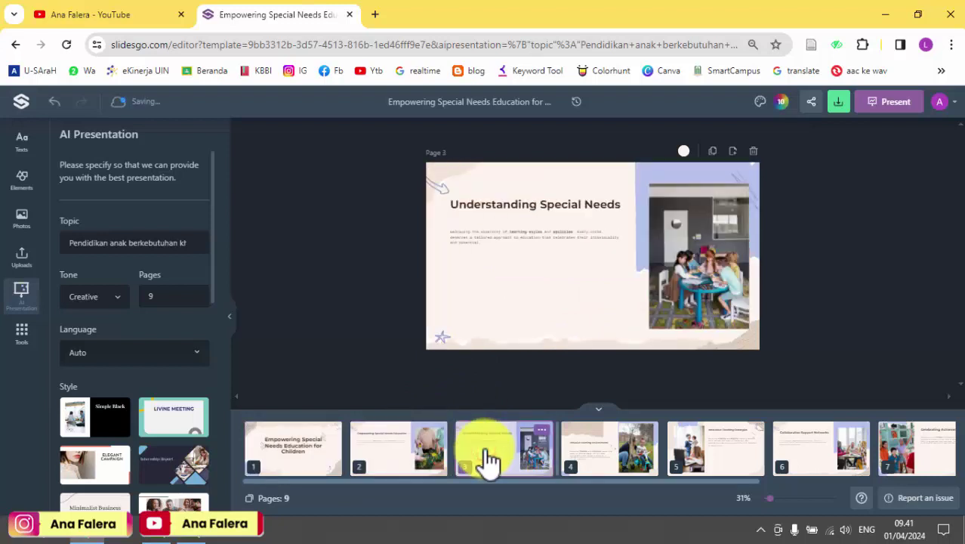
click(576, 456)
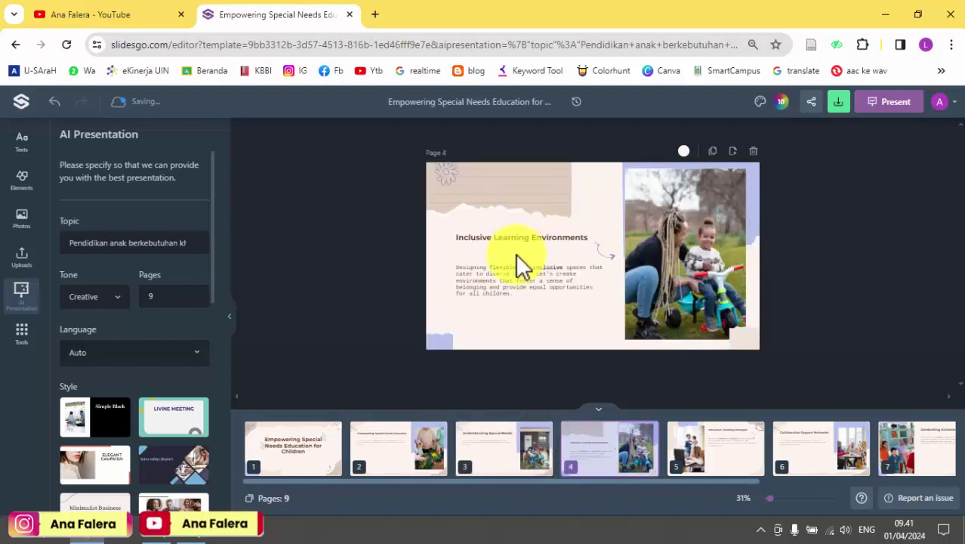
click(753, 453)
mouse_move(821, 448)
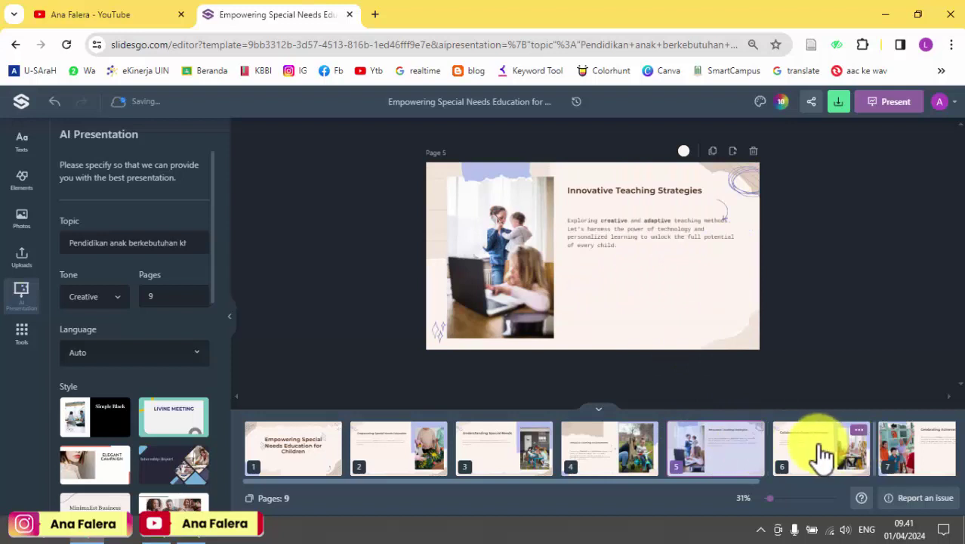
click(844, 453)
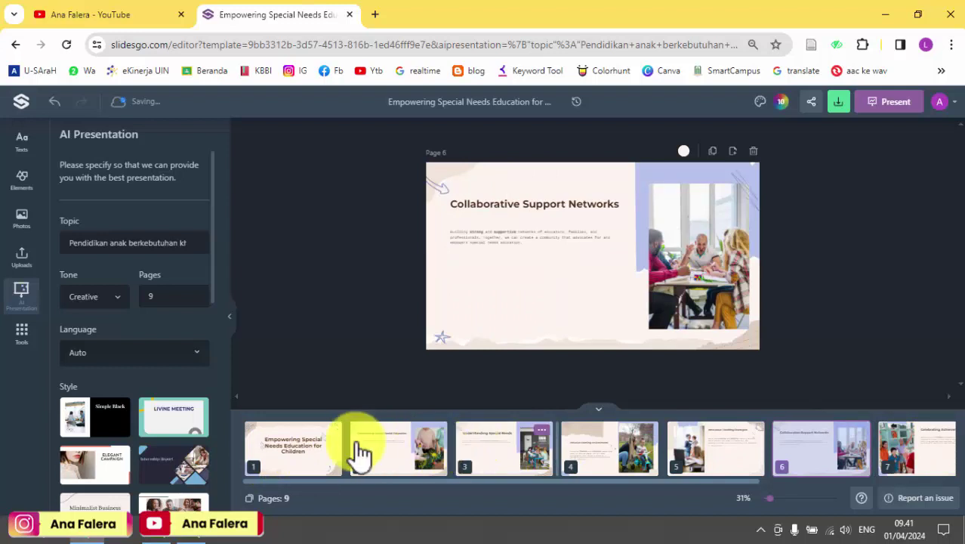
click(385, 462)
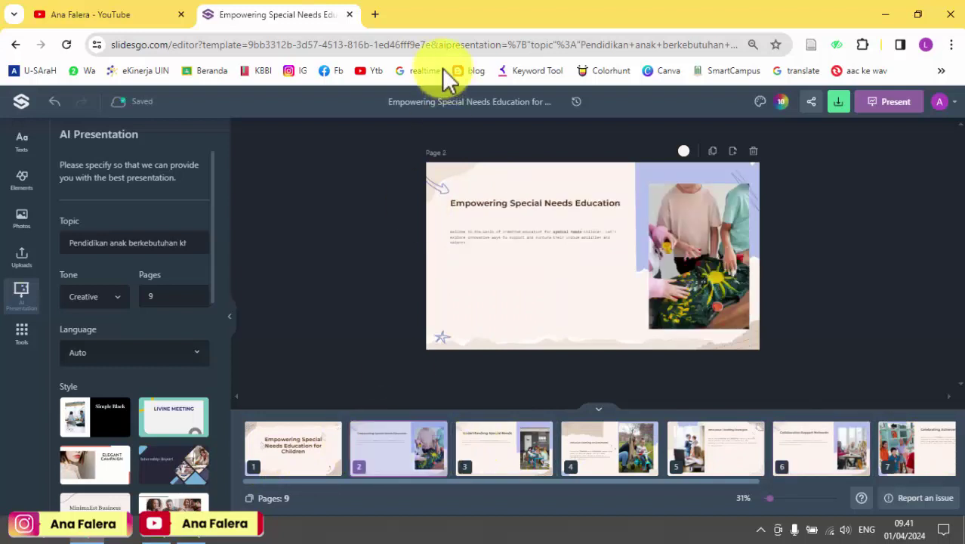
Step: Search for 'google translate' in a new browser tab
click(375, 14)
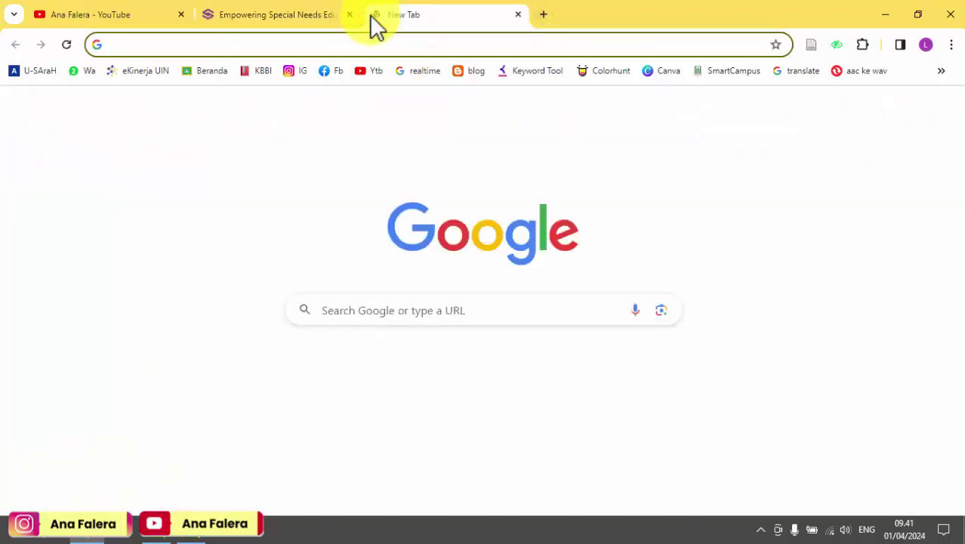
text(google tra)
key(Return)
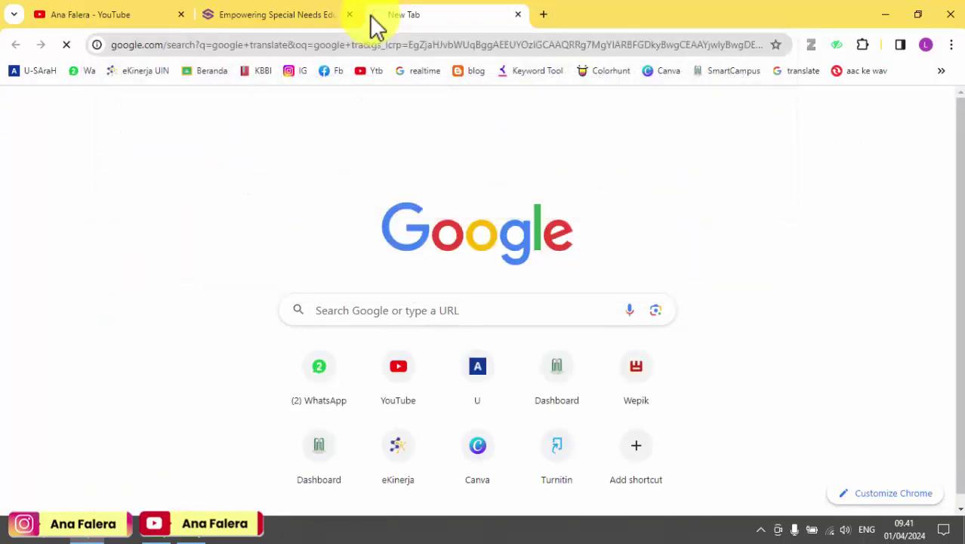
Step: Back in Slidesgo, select the full English body paragraph on slide 2
click(310, 20)
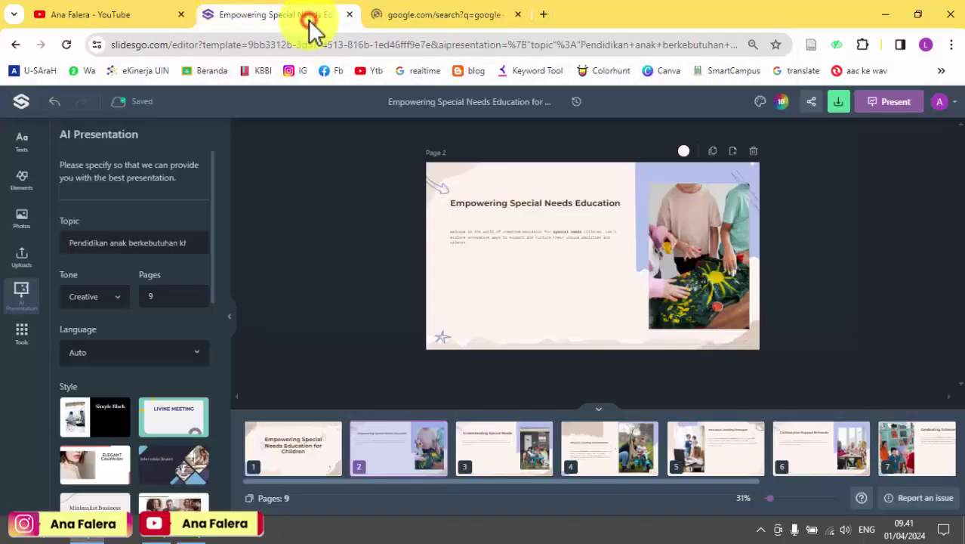
click(495, 232)
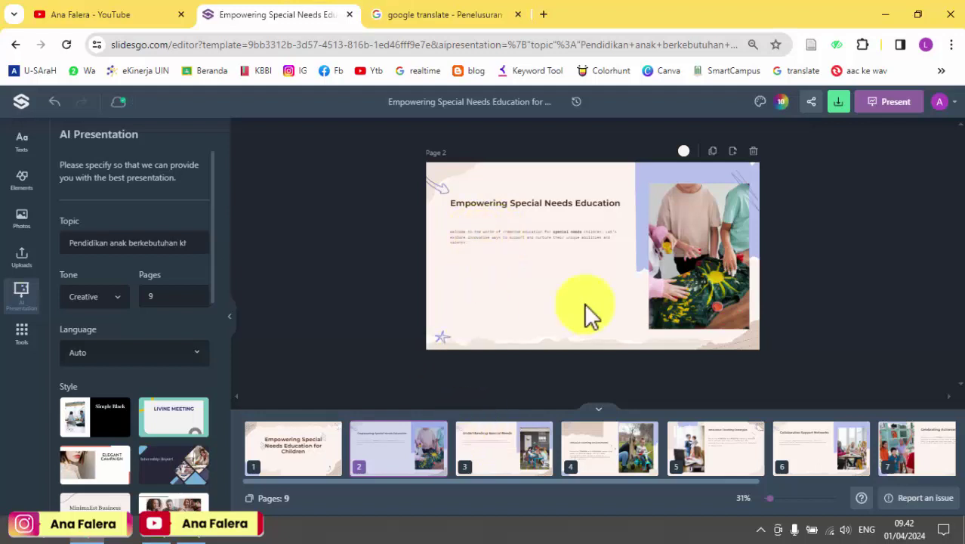
click(547, 232)
double_click(518, 240)
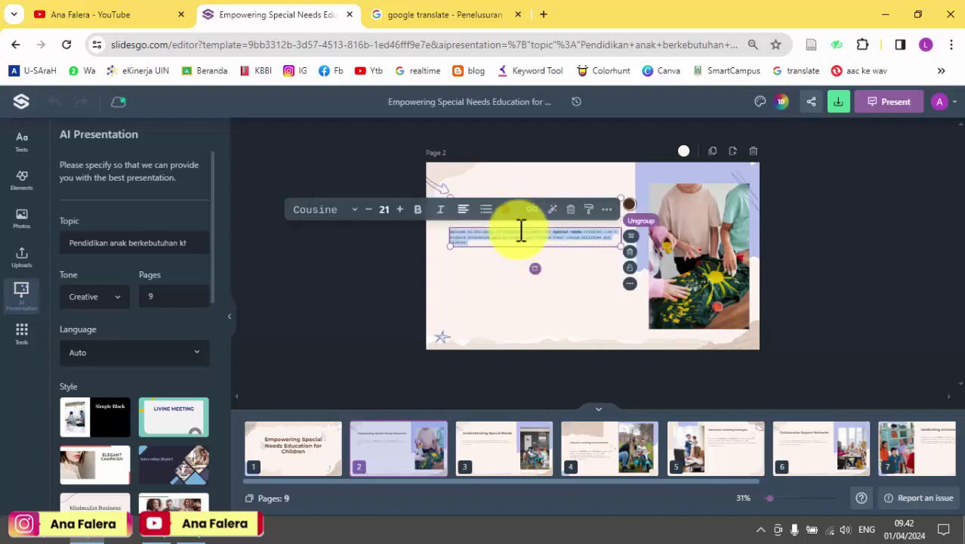
Step: Paste slide 2's English paragraph into Google Translate to get its Indonesian version
click(442, 18)
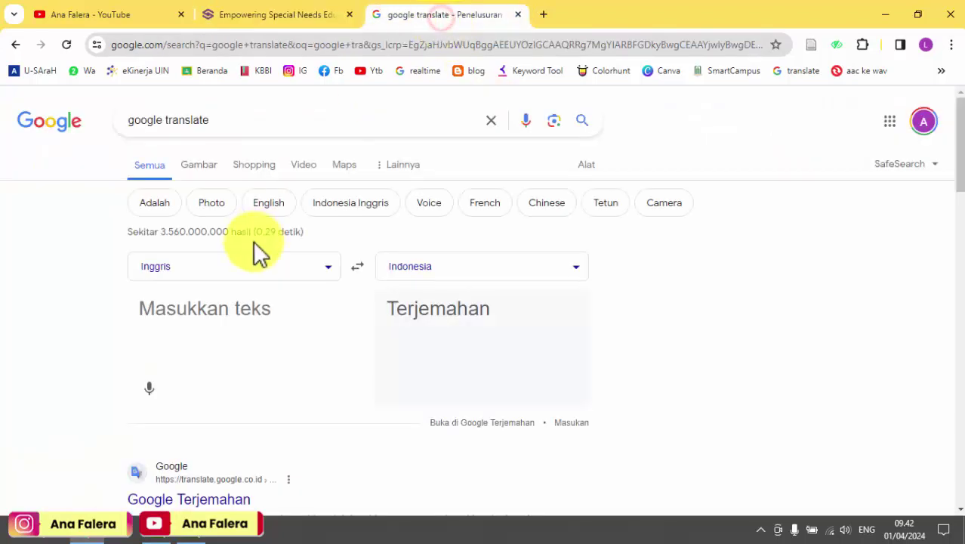
click(214, 321)
key(ctrl+v)
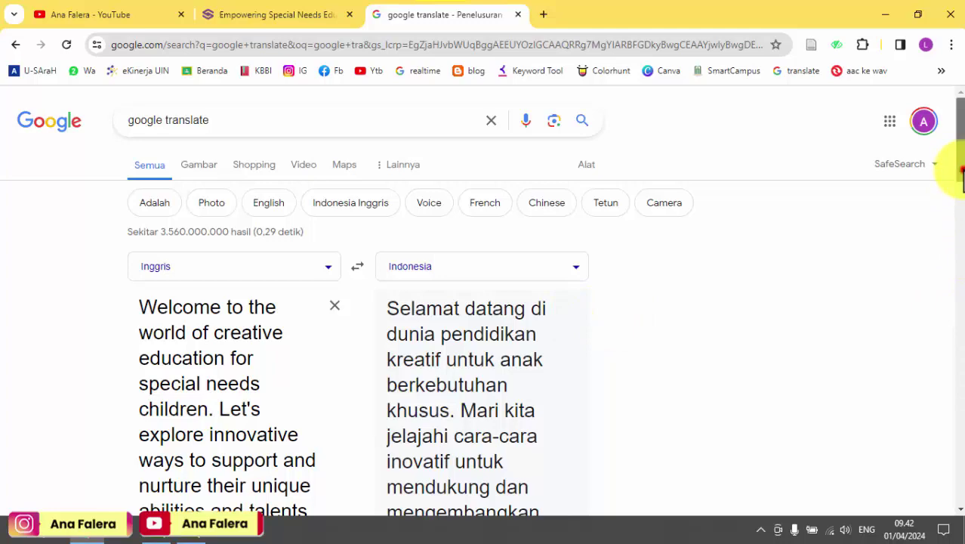
drag(957, 178, 960, 195)
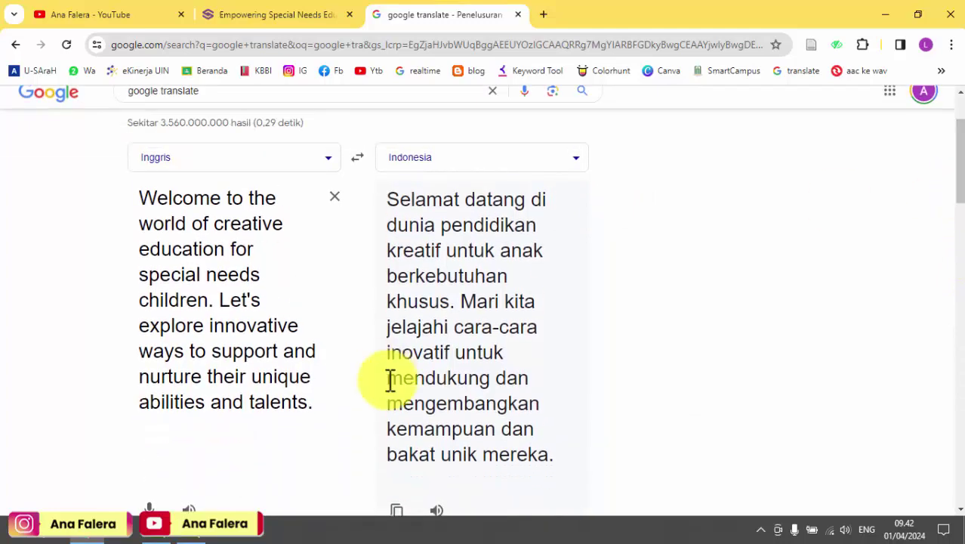
scroll(404, 513, down, 1)
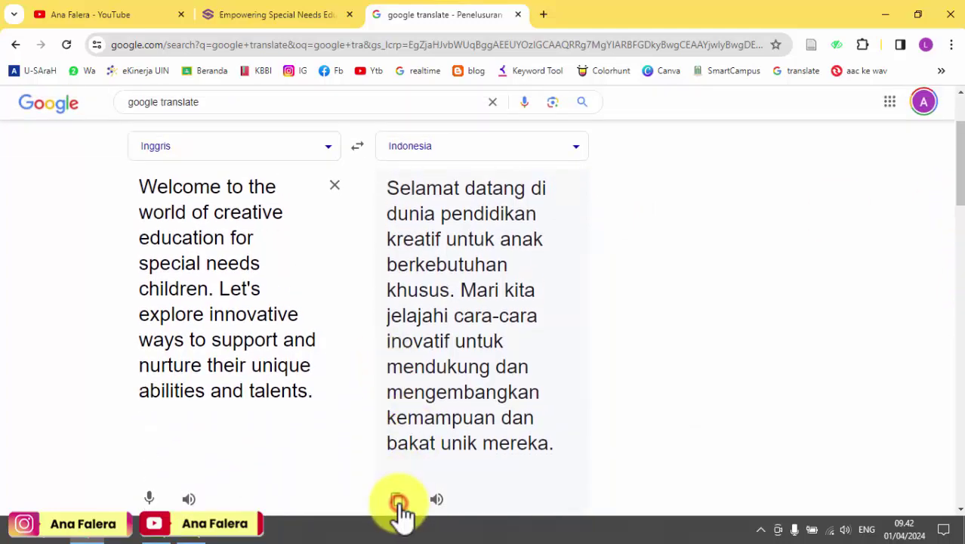
Step: Swap slide 2's English body text for the pasted Indonesian translation
click(321, 15)
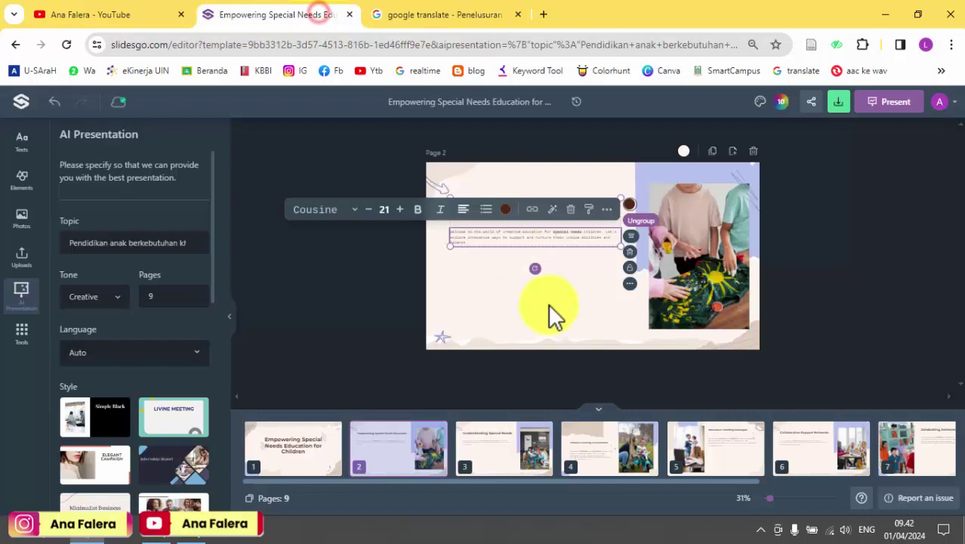
double_click(557, 236)
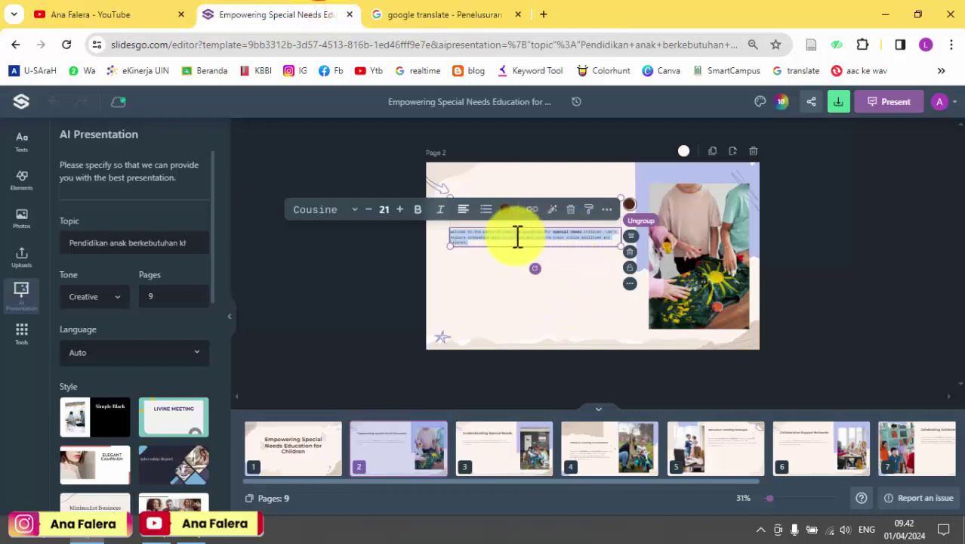
key(BackSpace)
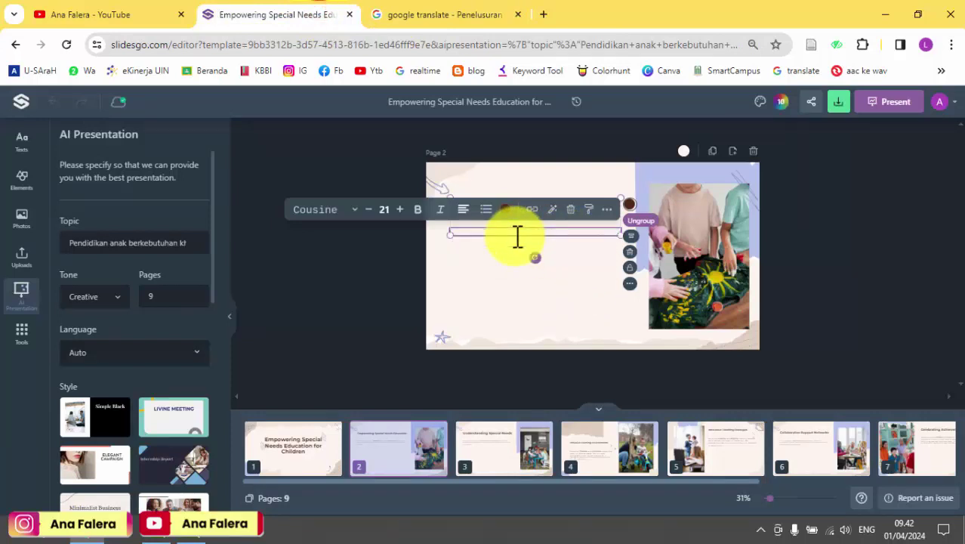
key(ctrl+v)
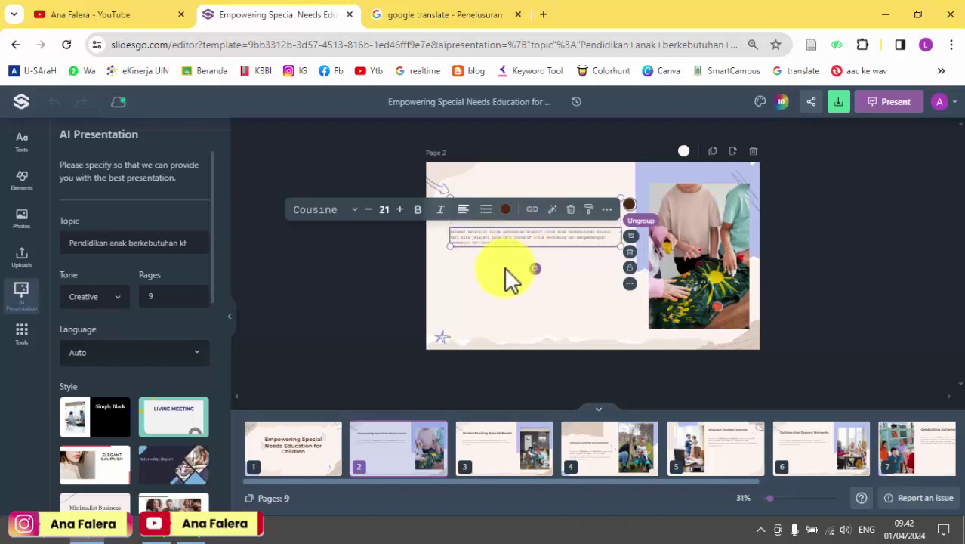
click(507, 280)
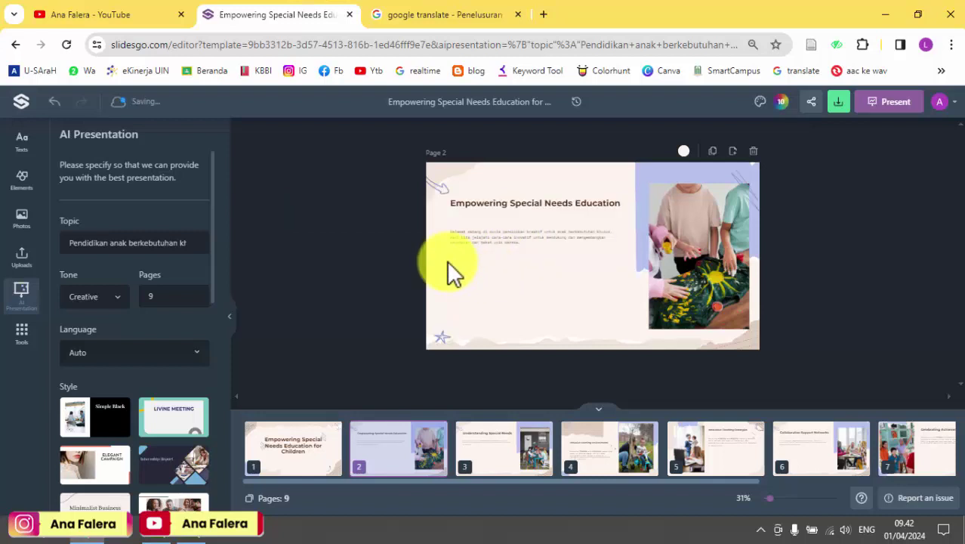
click(715, 275)
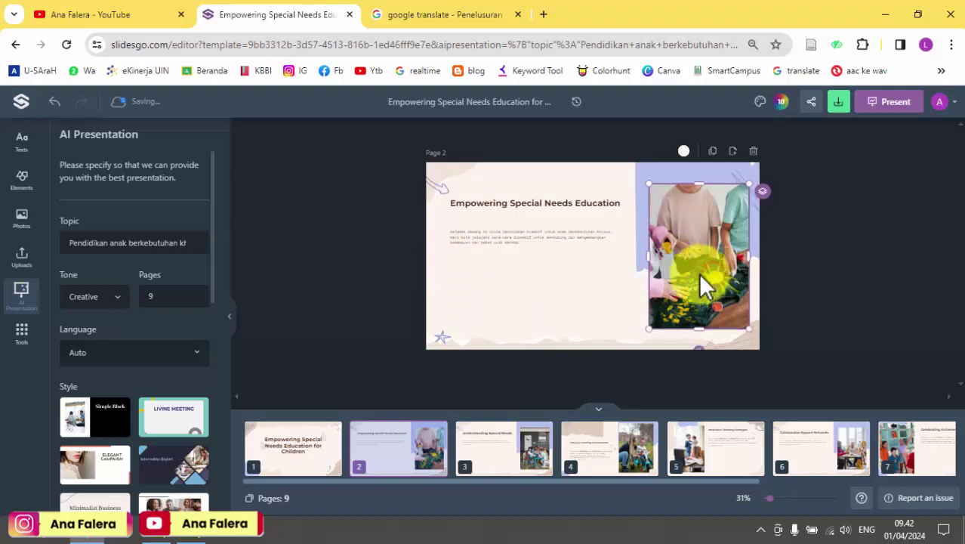
Step: Step through slides 3, 4, 5 and 6, glancing at the translation tab before returning
click(525, 454)
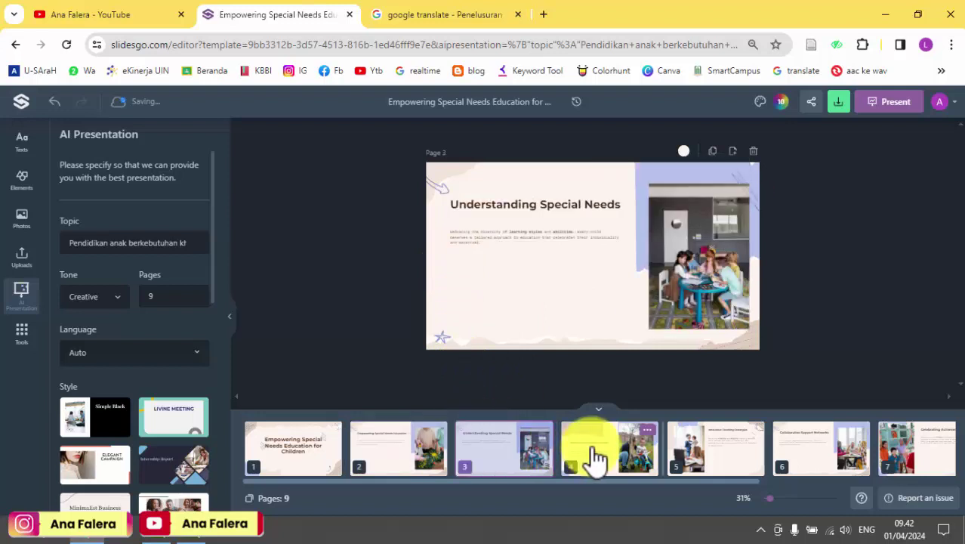
click(624, 453)
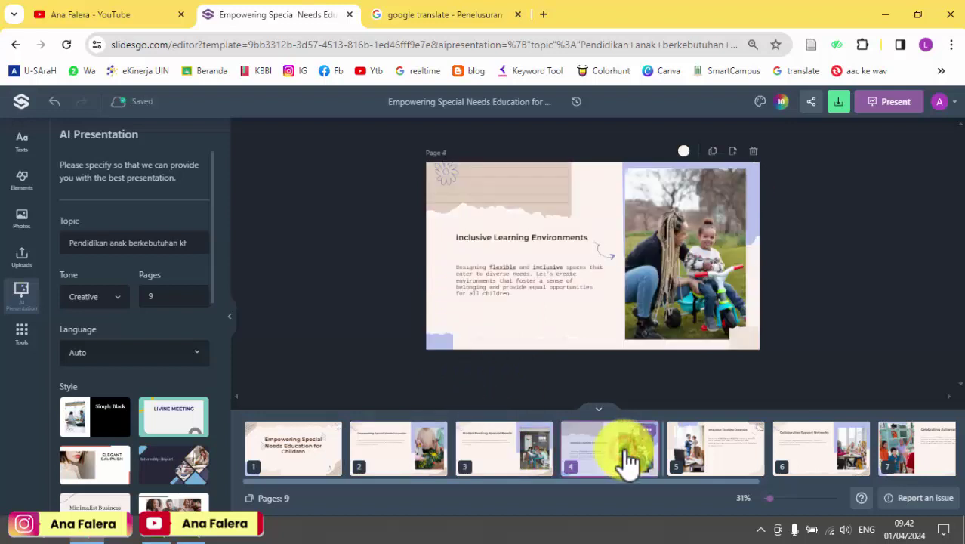
click(706, 457)
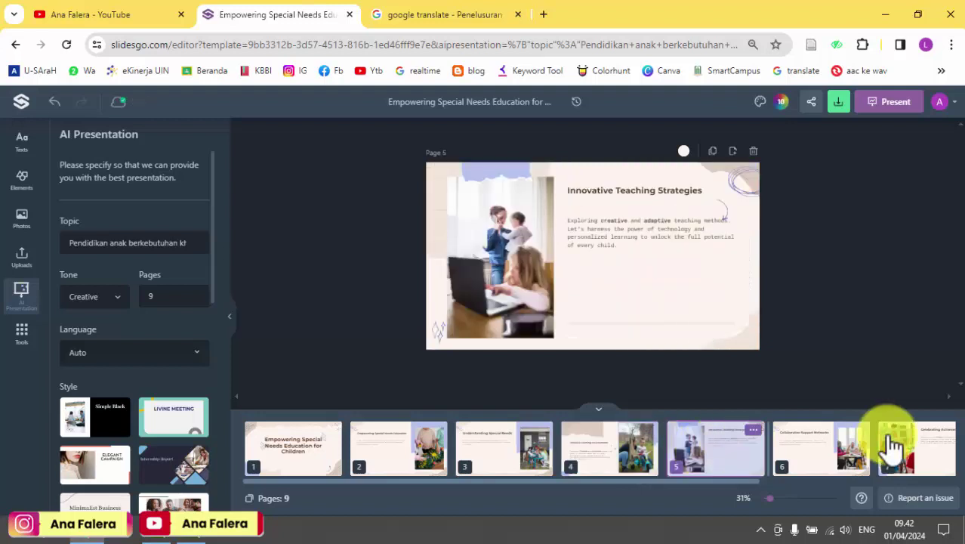
click(842, 455)
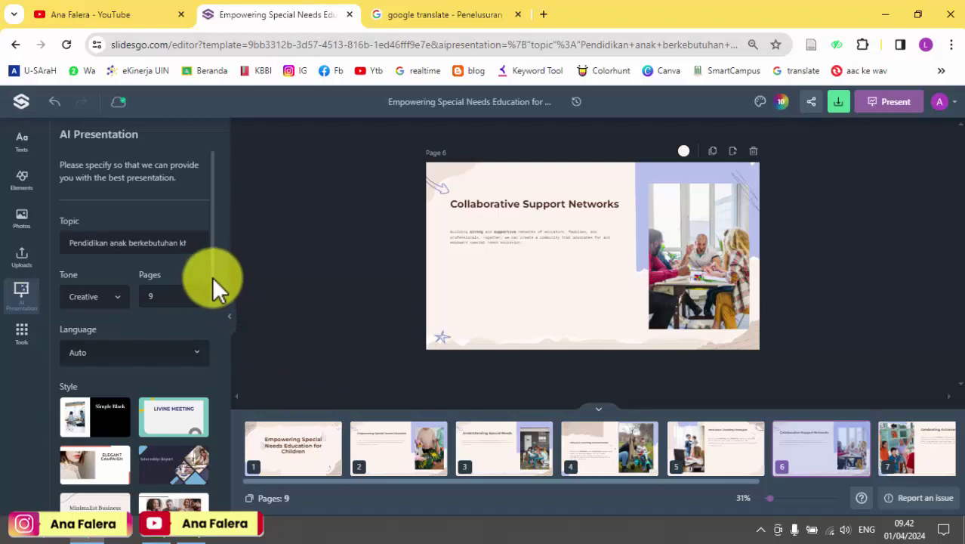
click(414, 15)
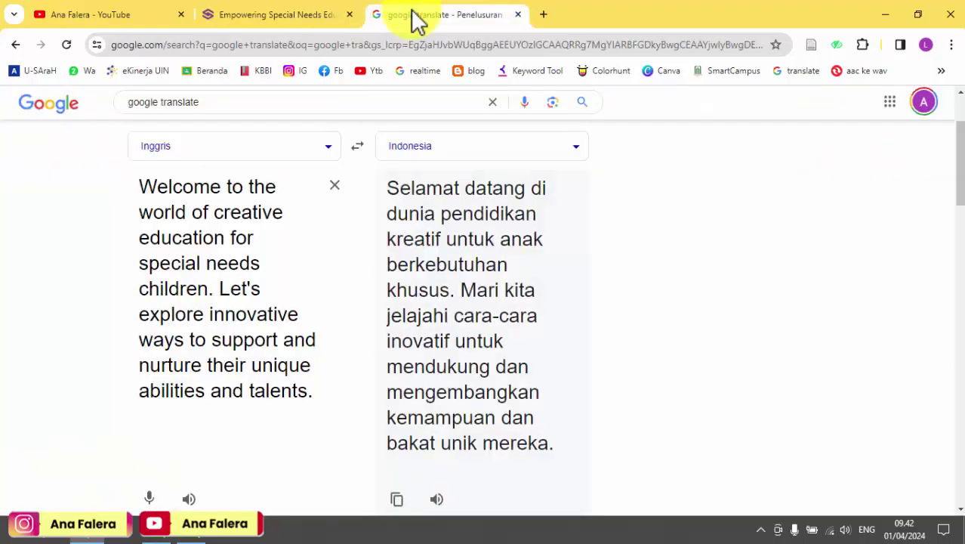
click(249, 23)
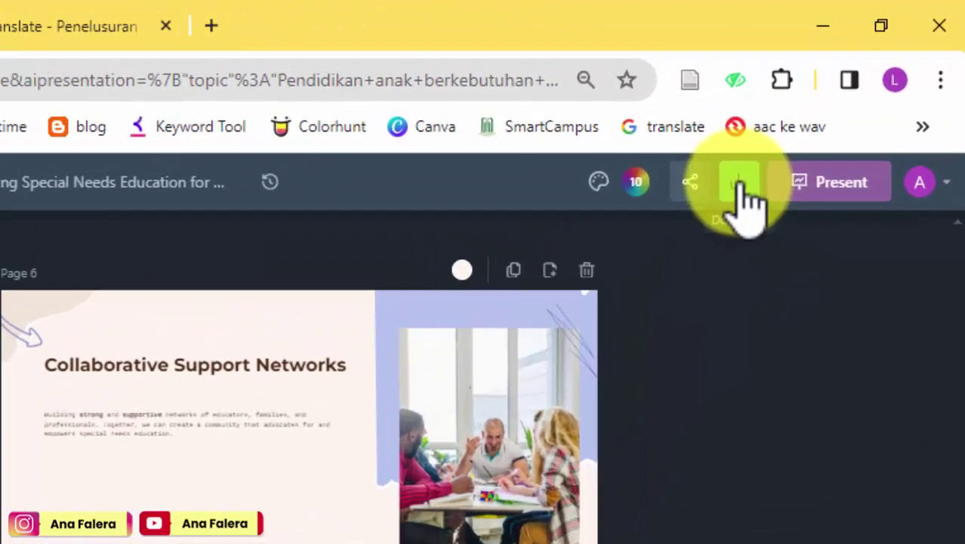
Step: Download all pages (1-9) of the deck as a PDF file
click(755, 194)
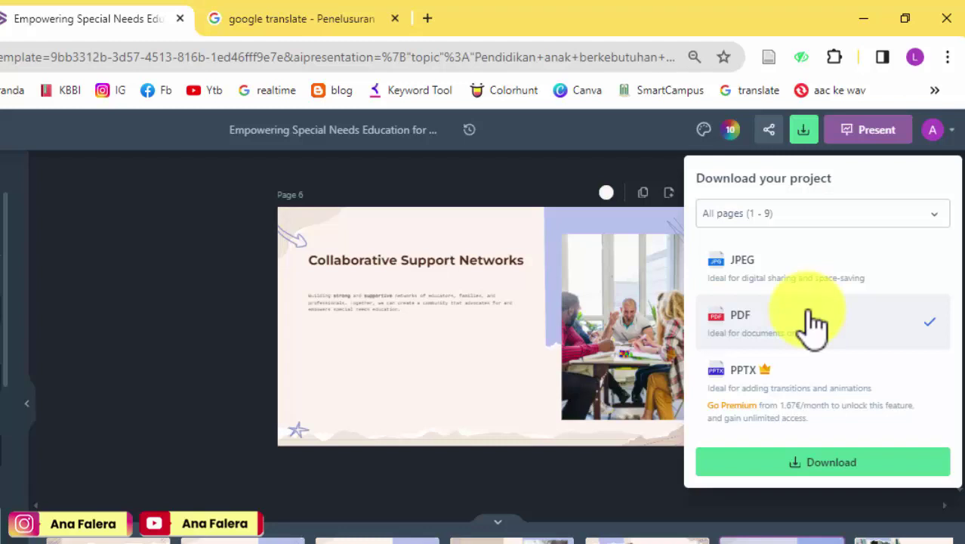
click(824, 462)
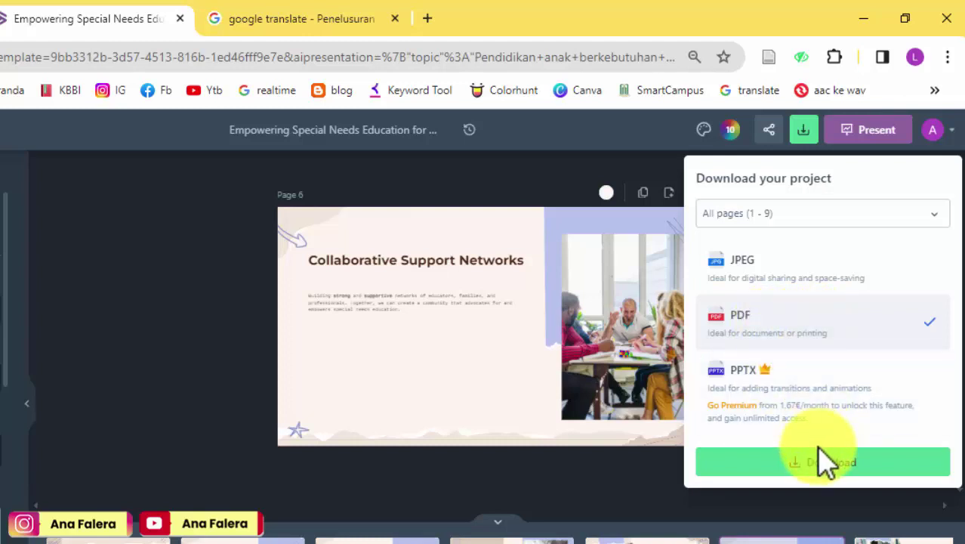
click(826, 463)
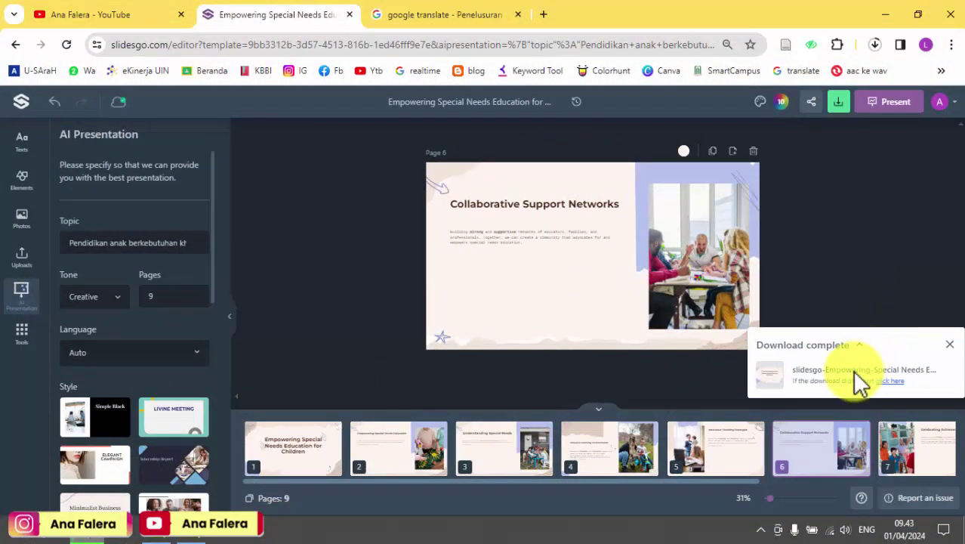
click(875, 45)
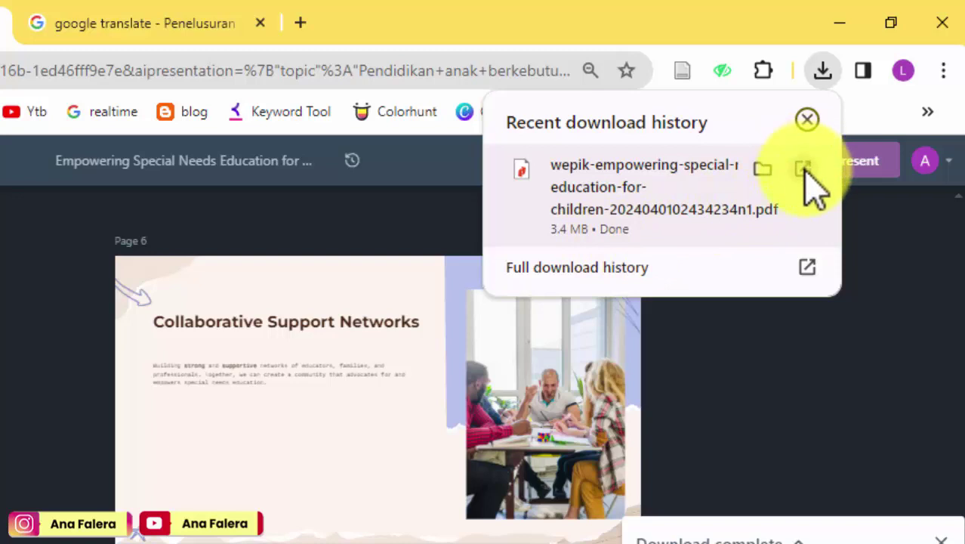
click(761, 171)
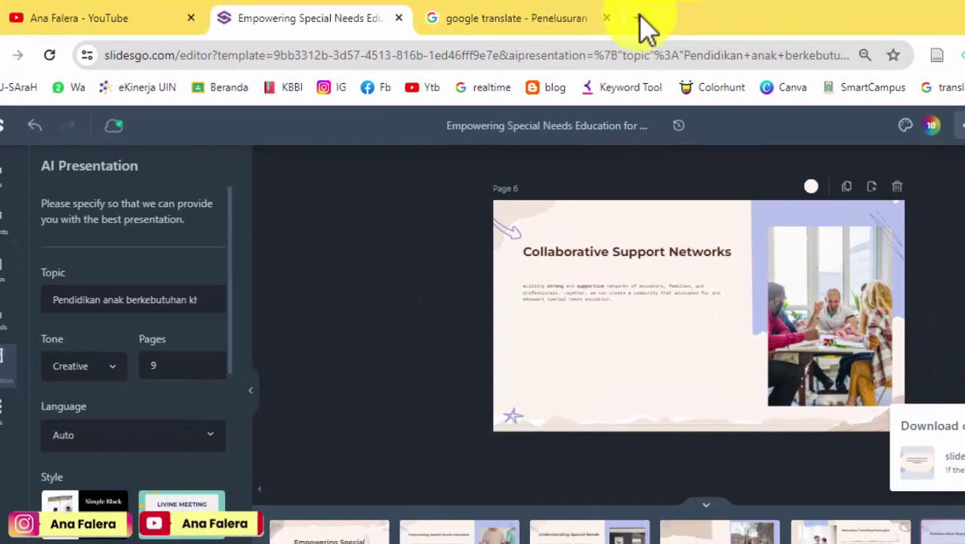
Step: Search Google for 'i love pdf' in a new tab and open the iLovePDF site
click(638, 17)
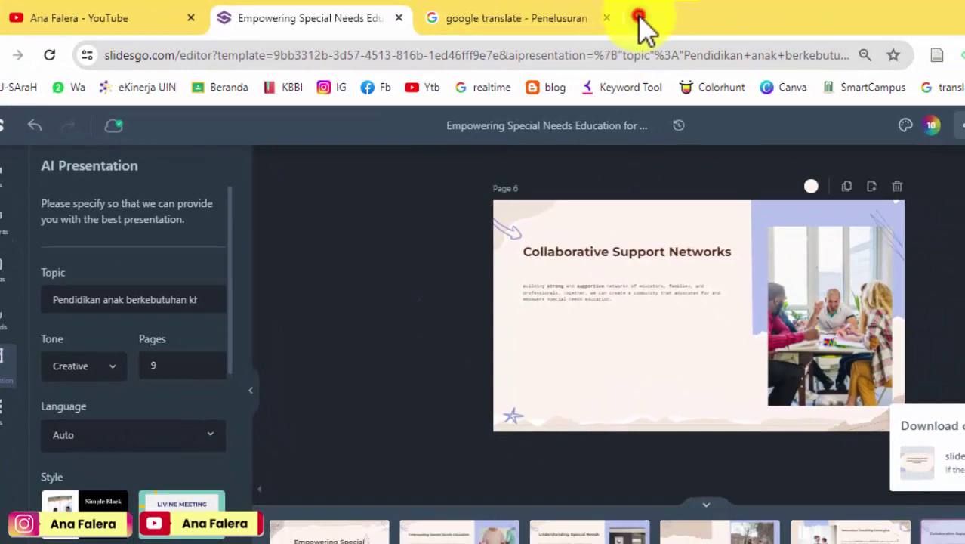
text(i lo)
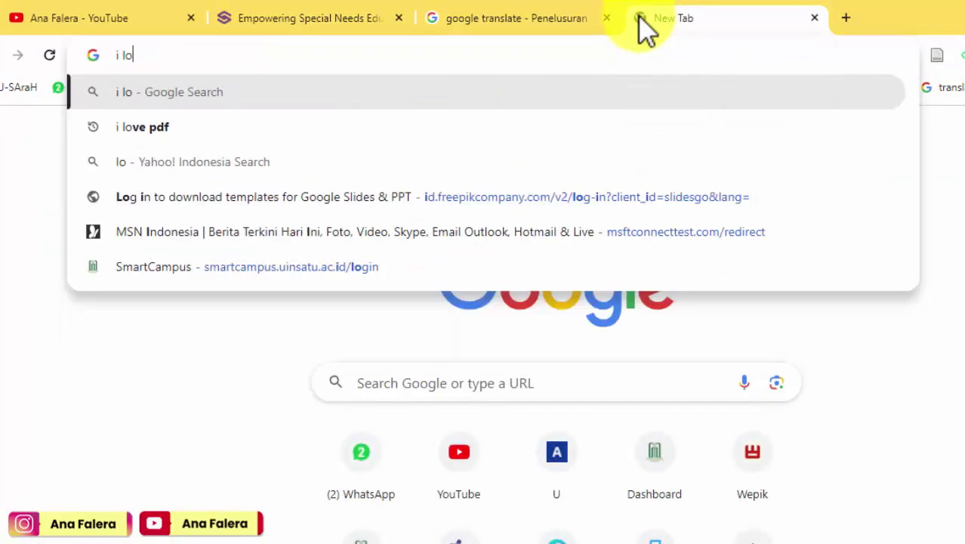
text(ve  pdf)
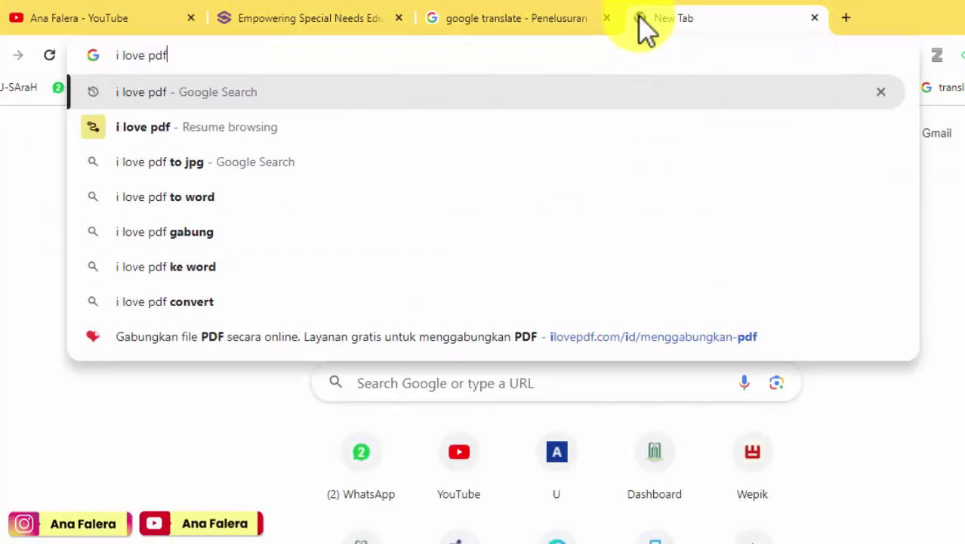
key(Return)
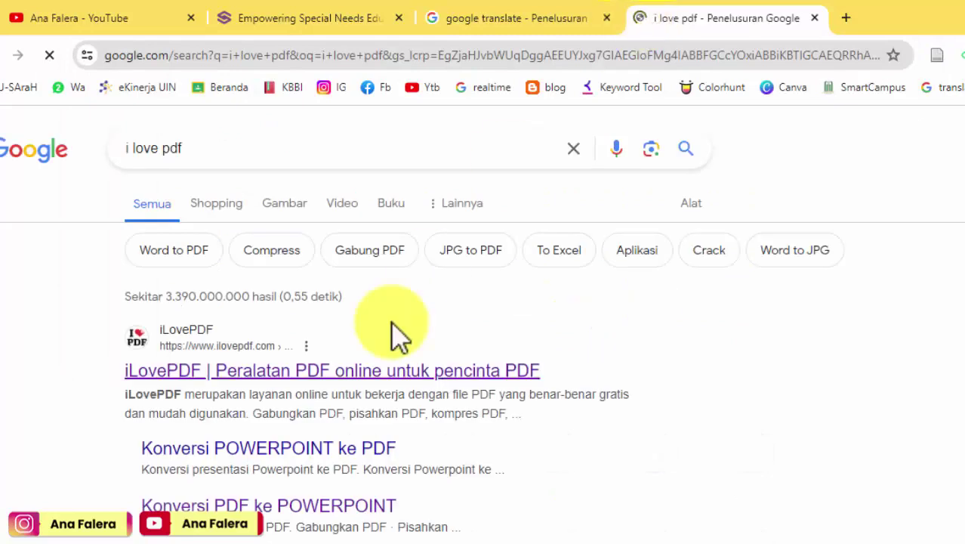
click(320, 369)
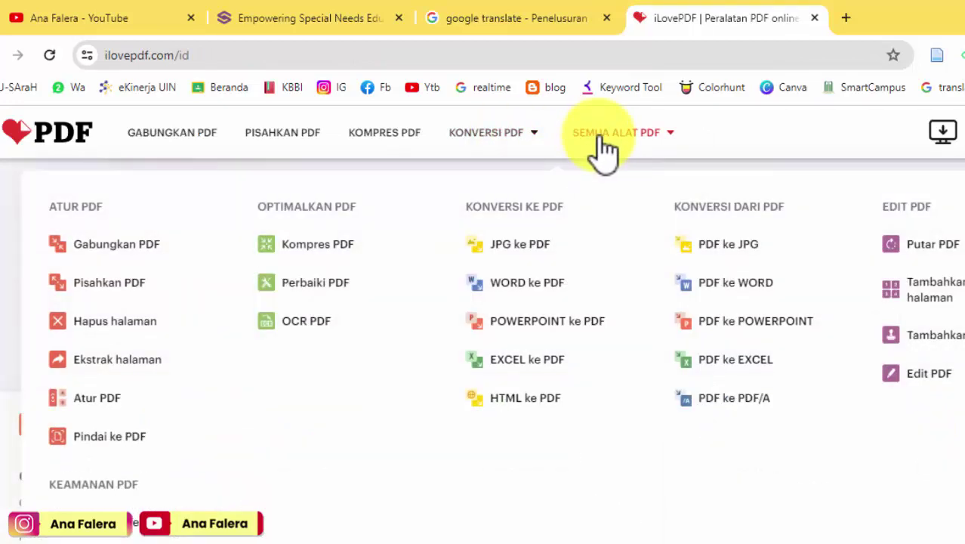
Step: Open iLovePDF's PDF ke POWERPOINT converter
click(819, 325)
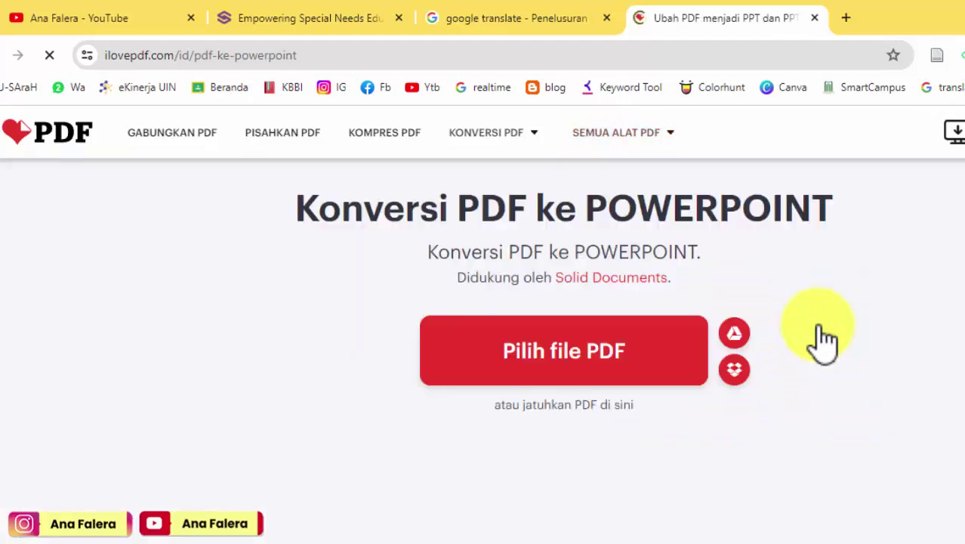
Step: Upload the wepik presentation PDF from the Downloads folder to the converter
click(555, 370)
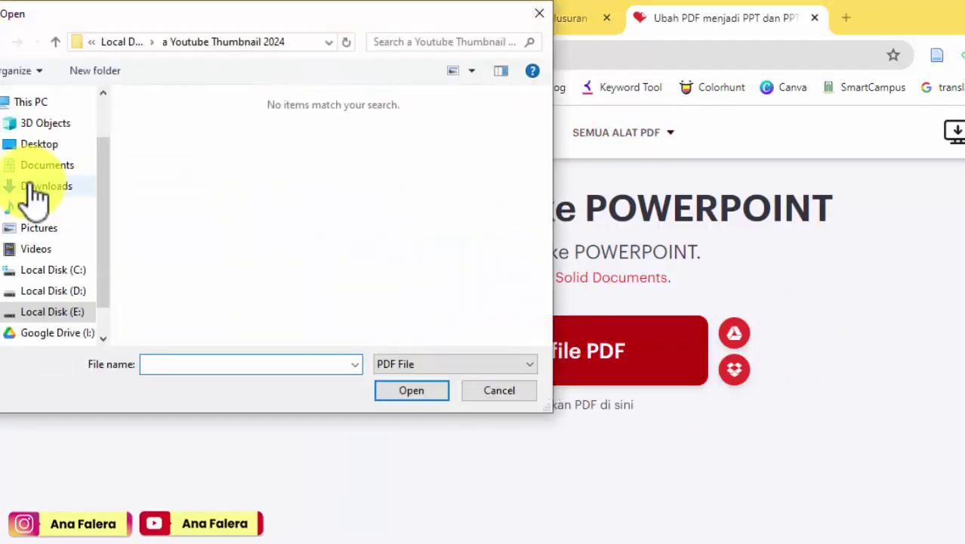
click(53, 188)
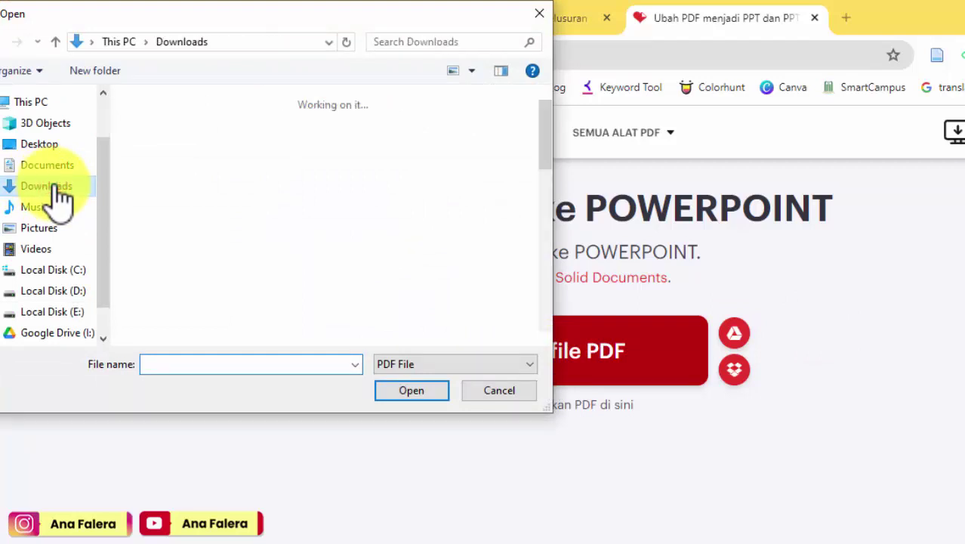
click(182, 162)
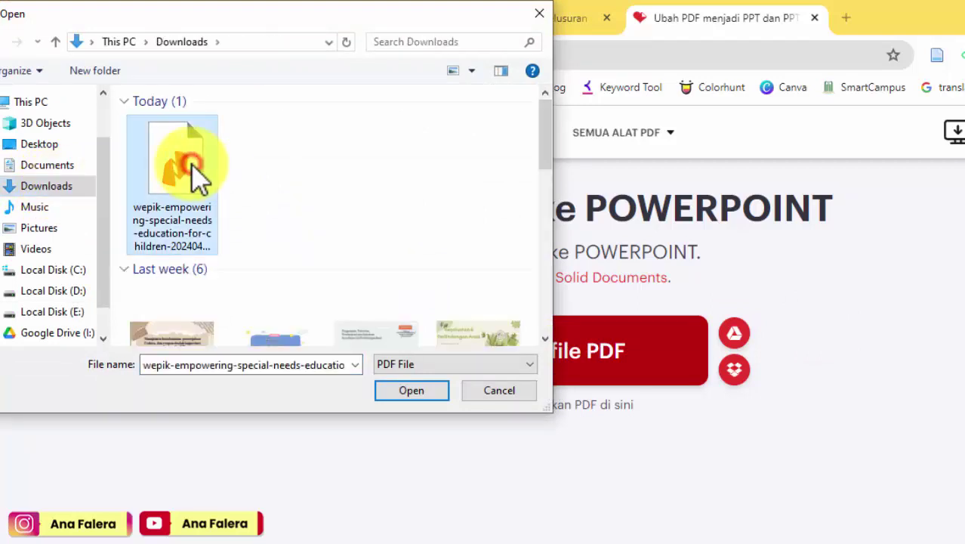
click(392, 392)
click(392, 390)
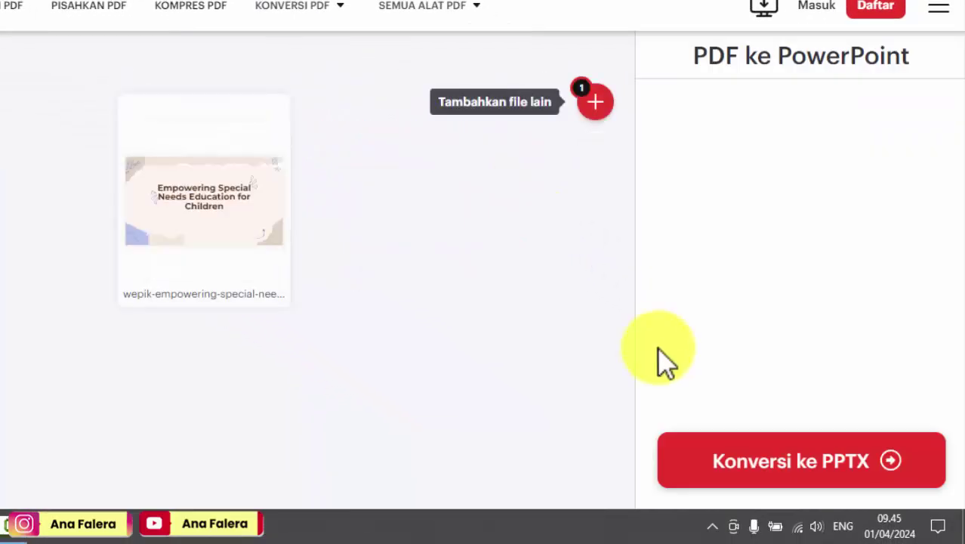
Step: Convert the uploaded PDF to PPTX and download the resulting PowerPoint file
click(893, 474)
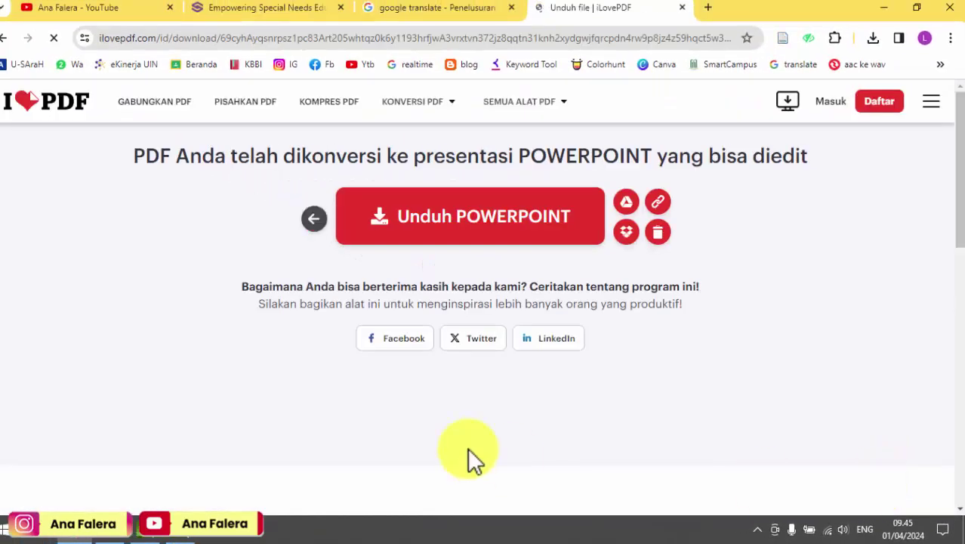
click(446, 218)
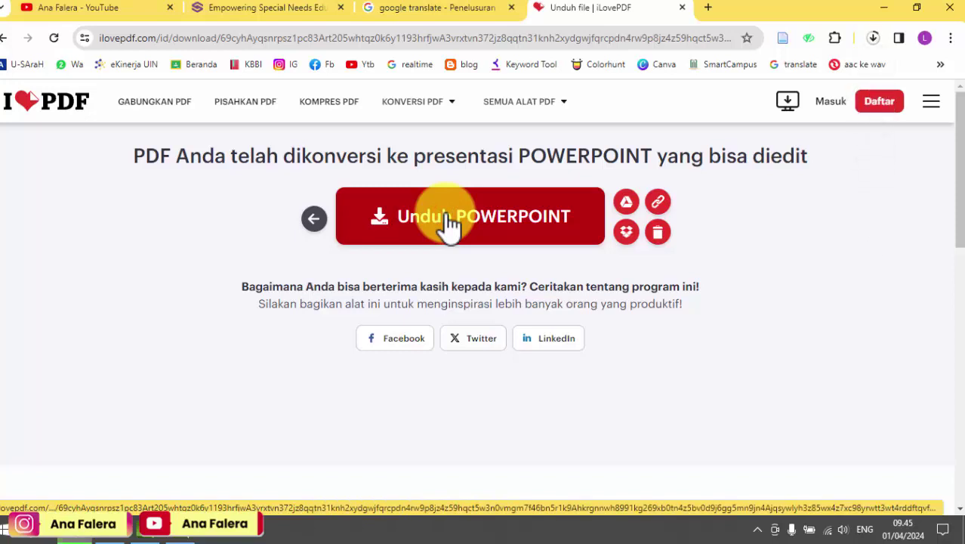
Step: Open the downloaded 3.3 MB PPTX from Chrome's download list in PowerPoint
click(874, 38)
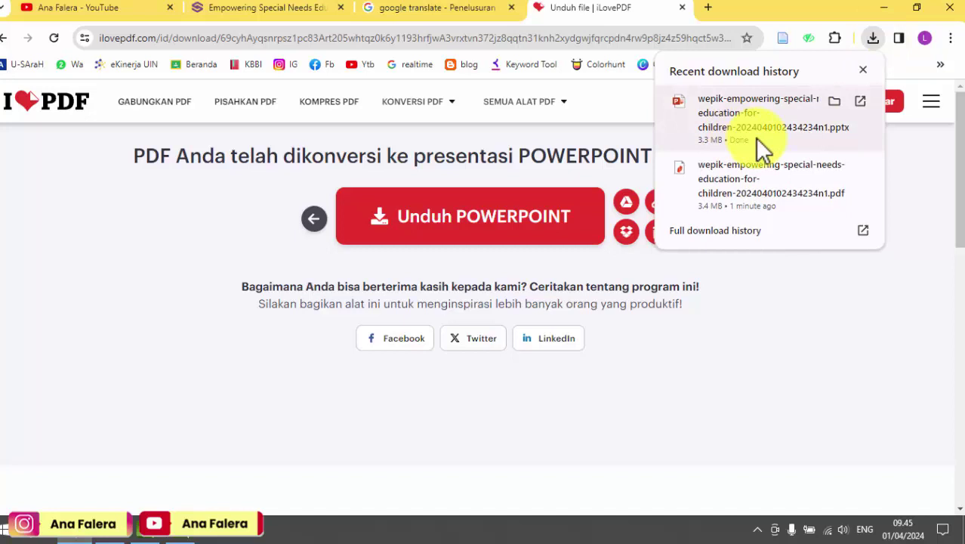
click(835, 102)
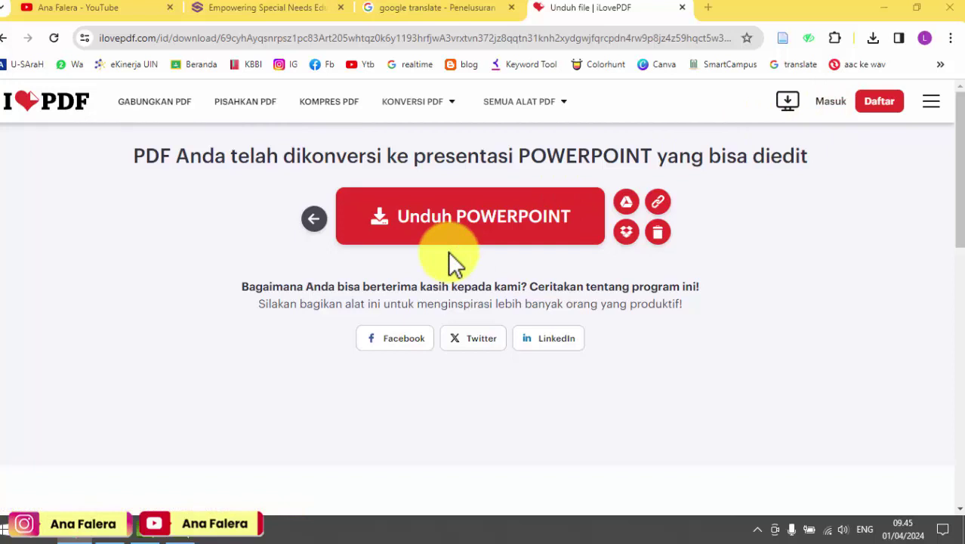
click(873, 38)
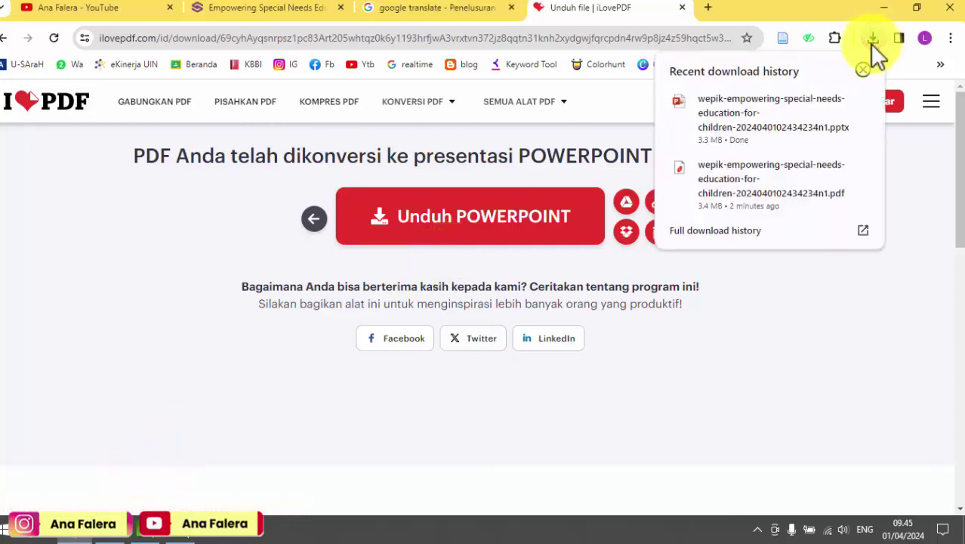
click(860, 101)
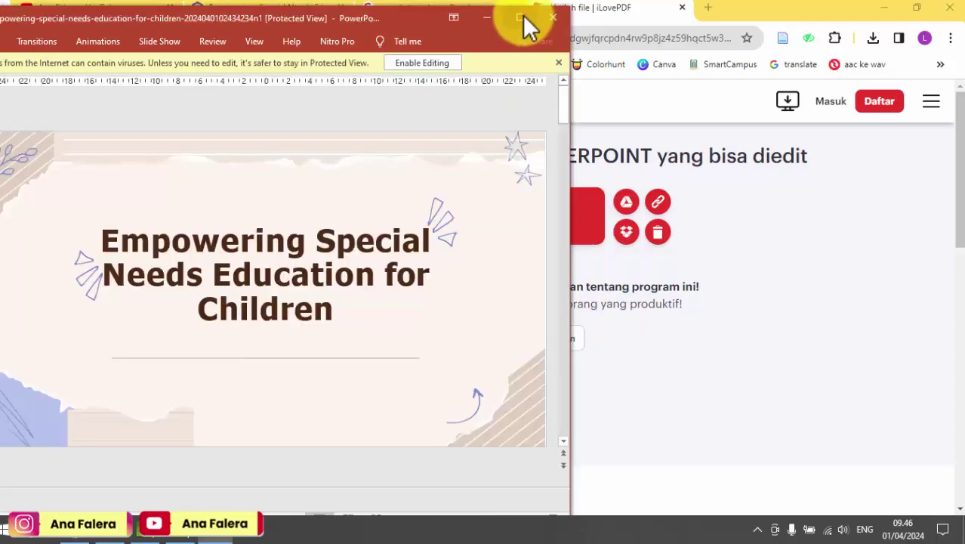
Step: Maximize the converted deck in PowerPoint and enable editing from Protected View
click(521, 15)
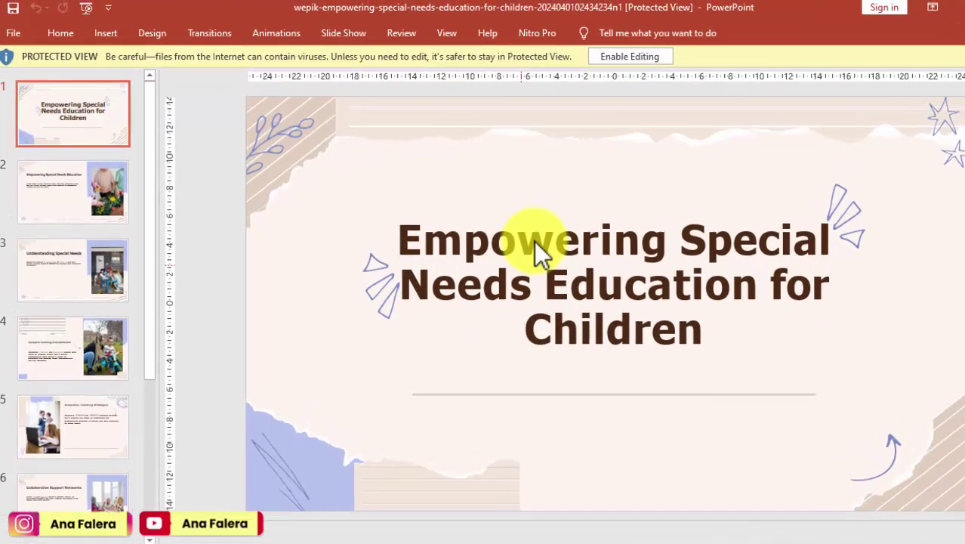
double_click(534, 240)
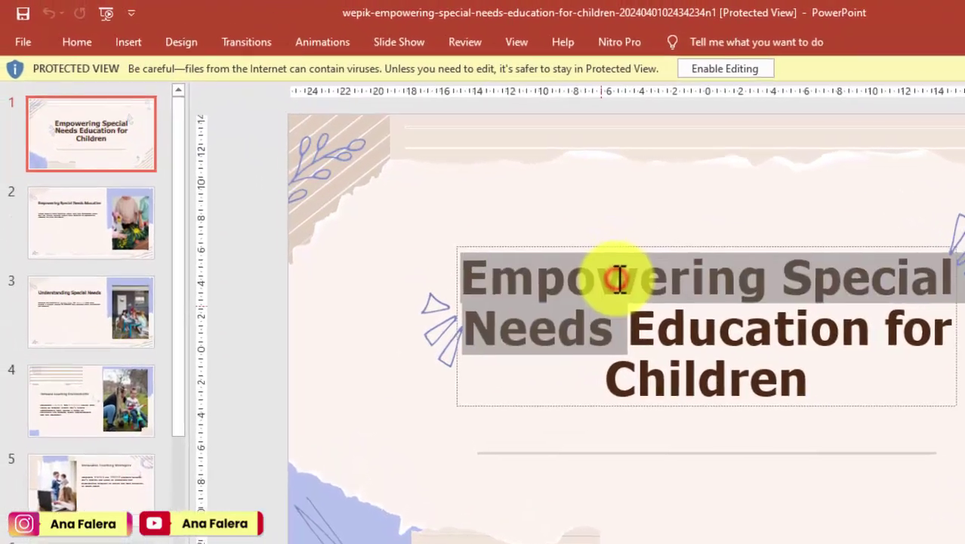
click(652, 287)
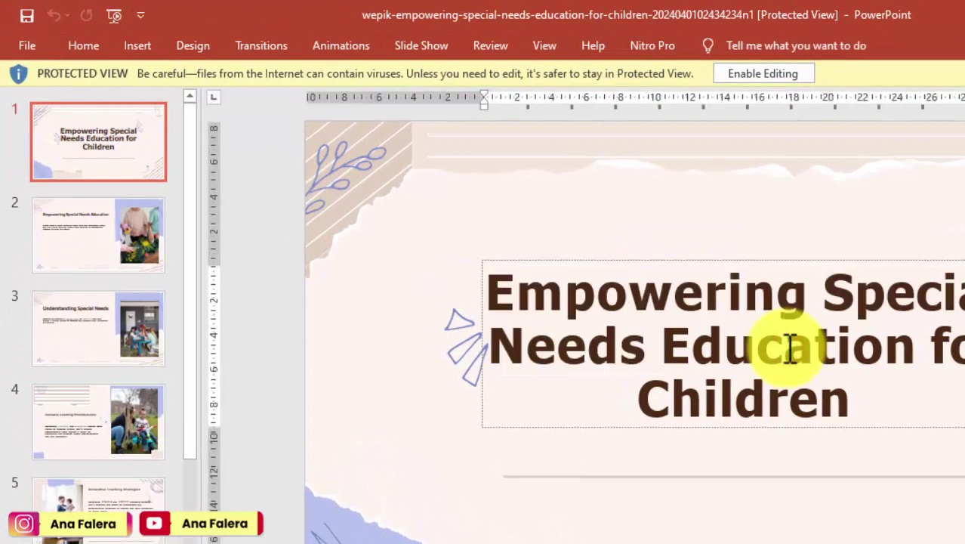
click(807, 77)
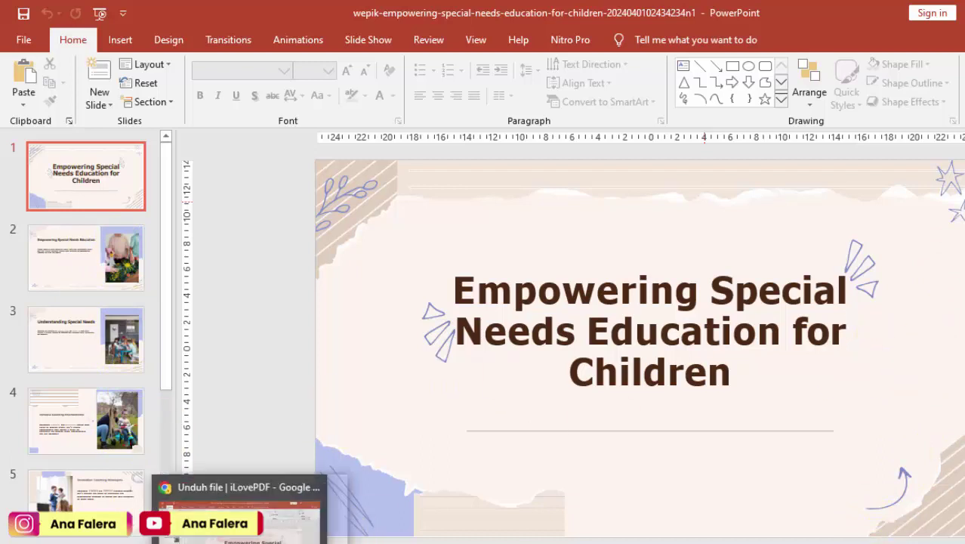
click(257, 513)
Step: Sort the YouTube channel's videos by Populer and scroll through the grid
click(102, 17)
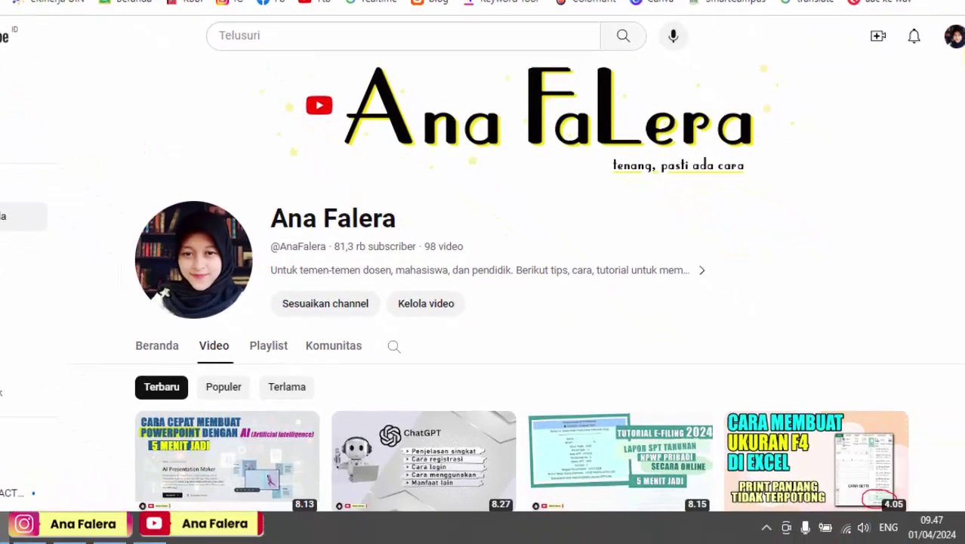
click(224, 387)
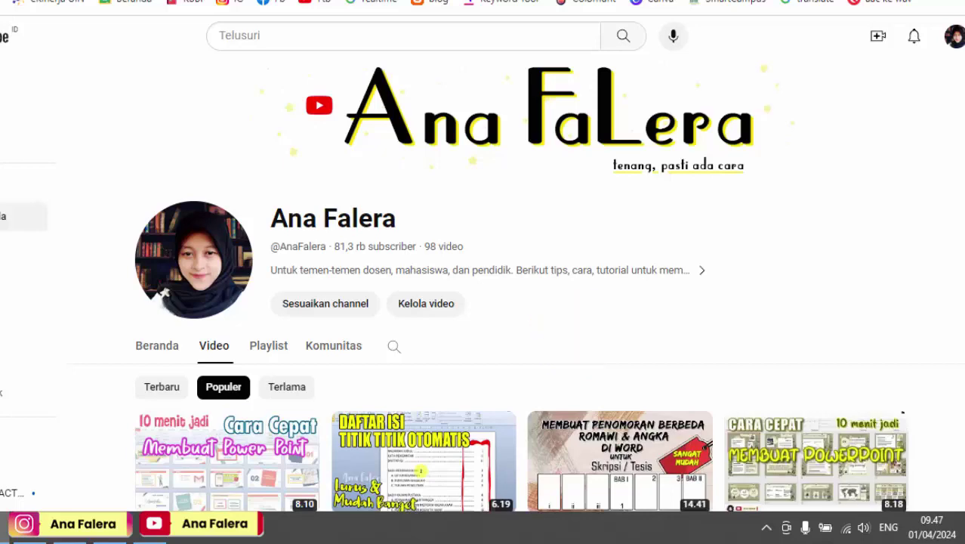
scroll(495, 285, down, 1)
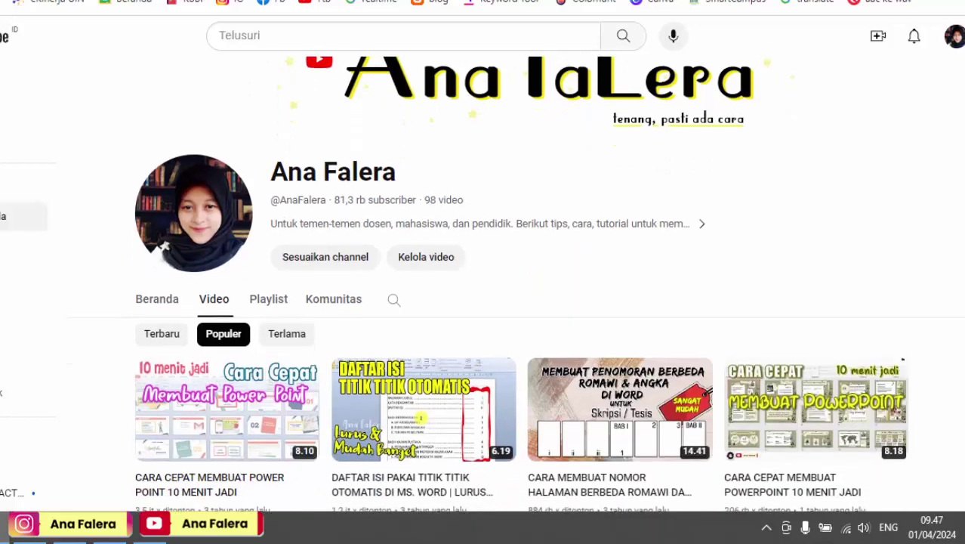
scroll(495, 285, down, 1)
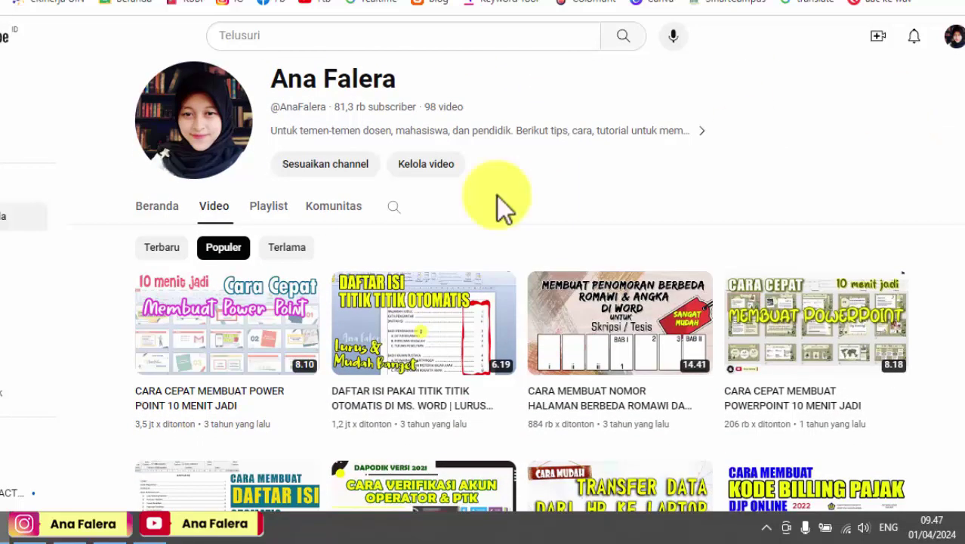